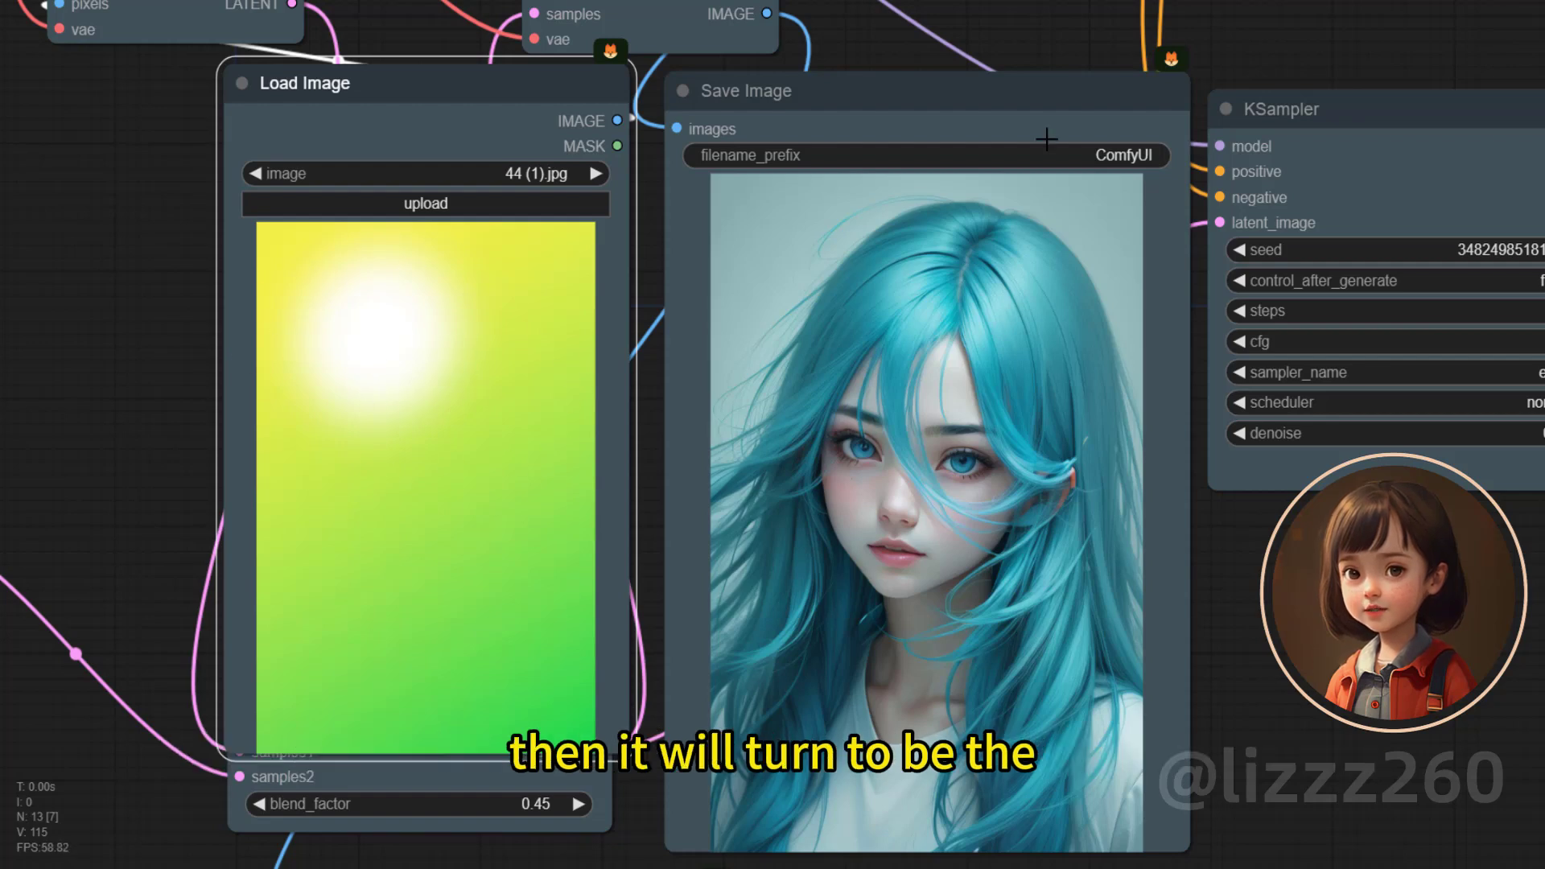
Step: Regenerate the portrait using the green-to-blue gradient with its bright spot at upper right
{"action": "key", "text": "ctrl+Return"}
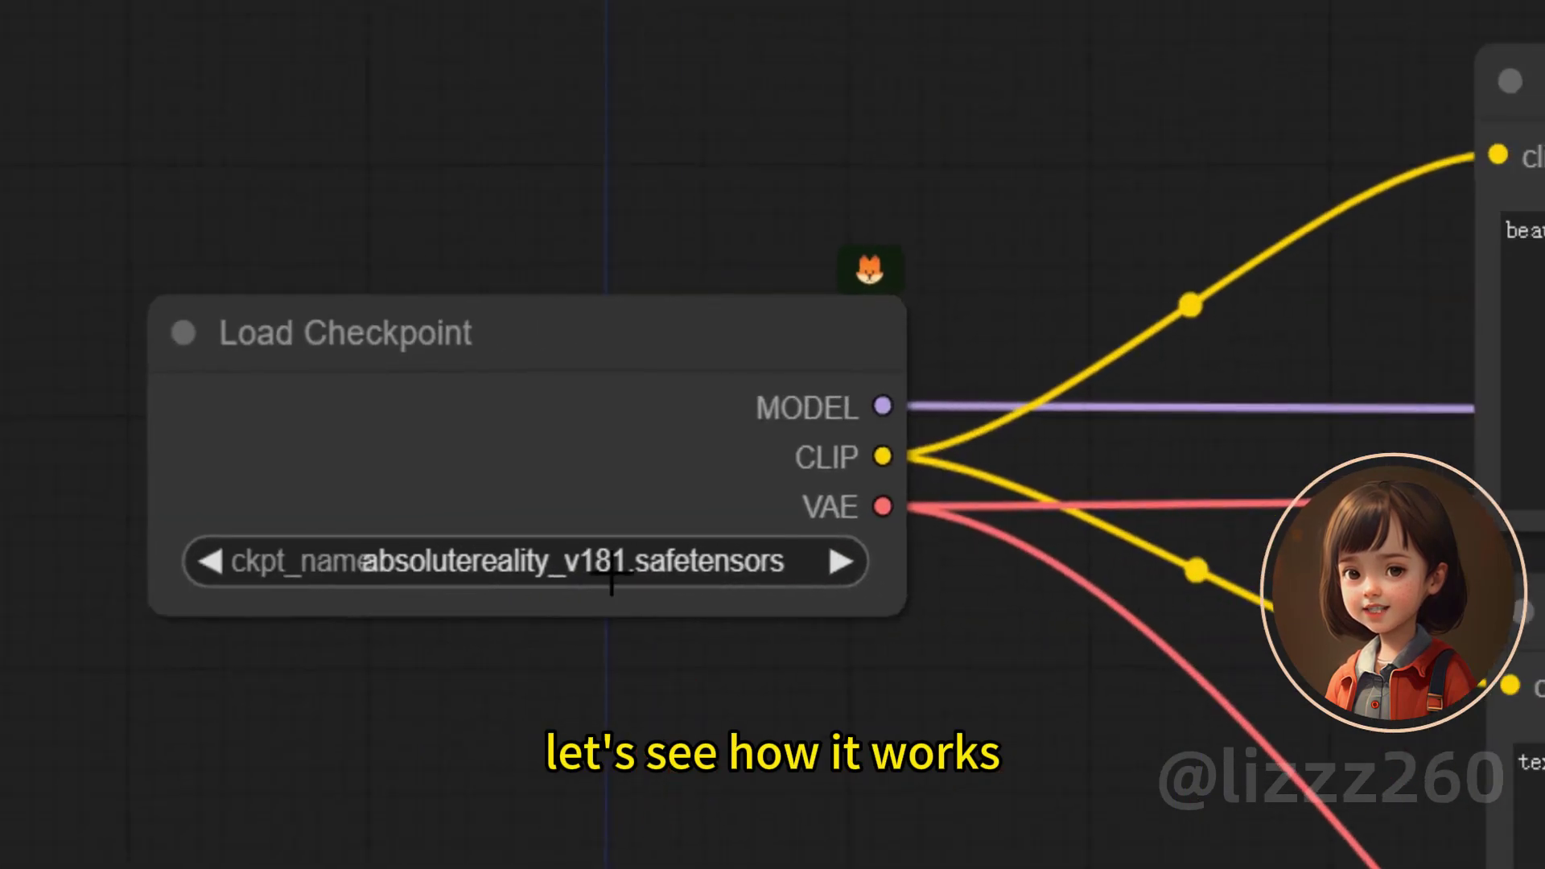
Step: Browse the available checkpoints, then review the negative prompt containing embedding:FastNegativeV2
{"action": "left_click", "coordinate": [612, 573]}
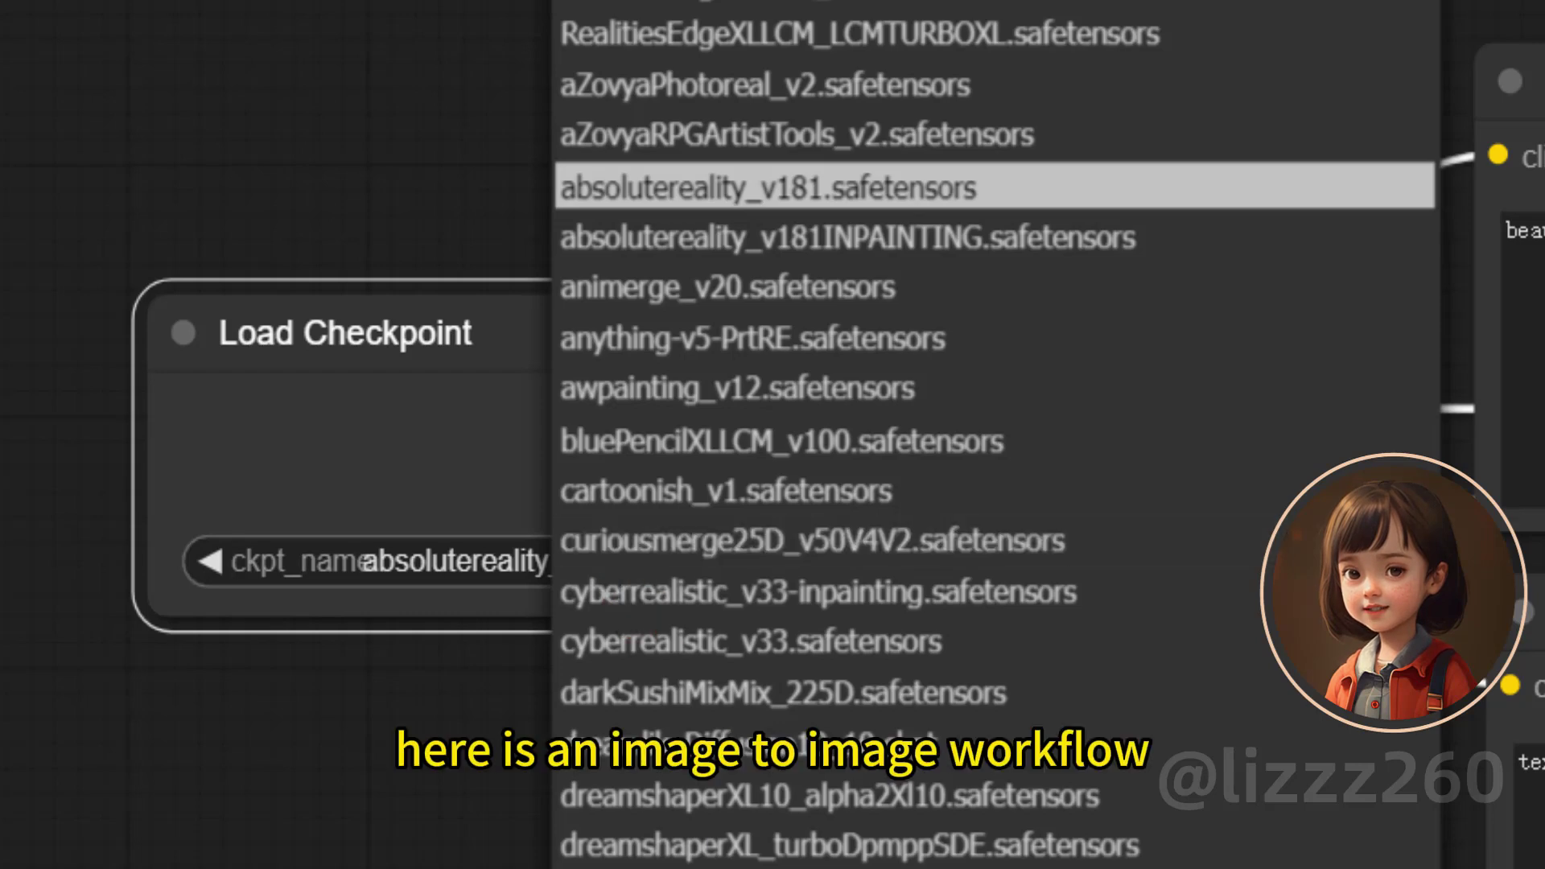
{"action": "scroll", "coordinate": [994, 435], "scroll_direction": "up", "scroll_amount": 1}
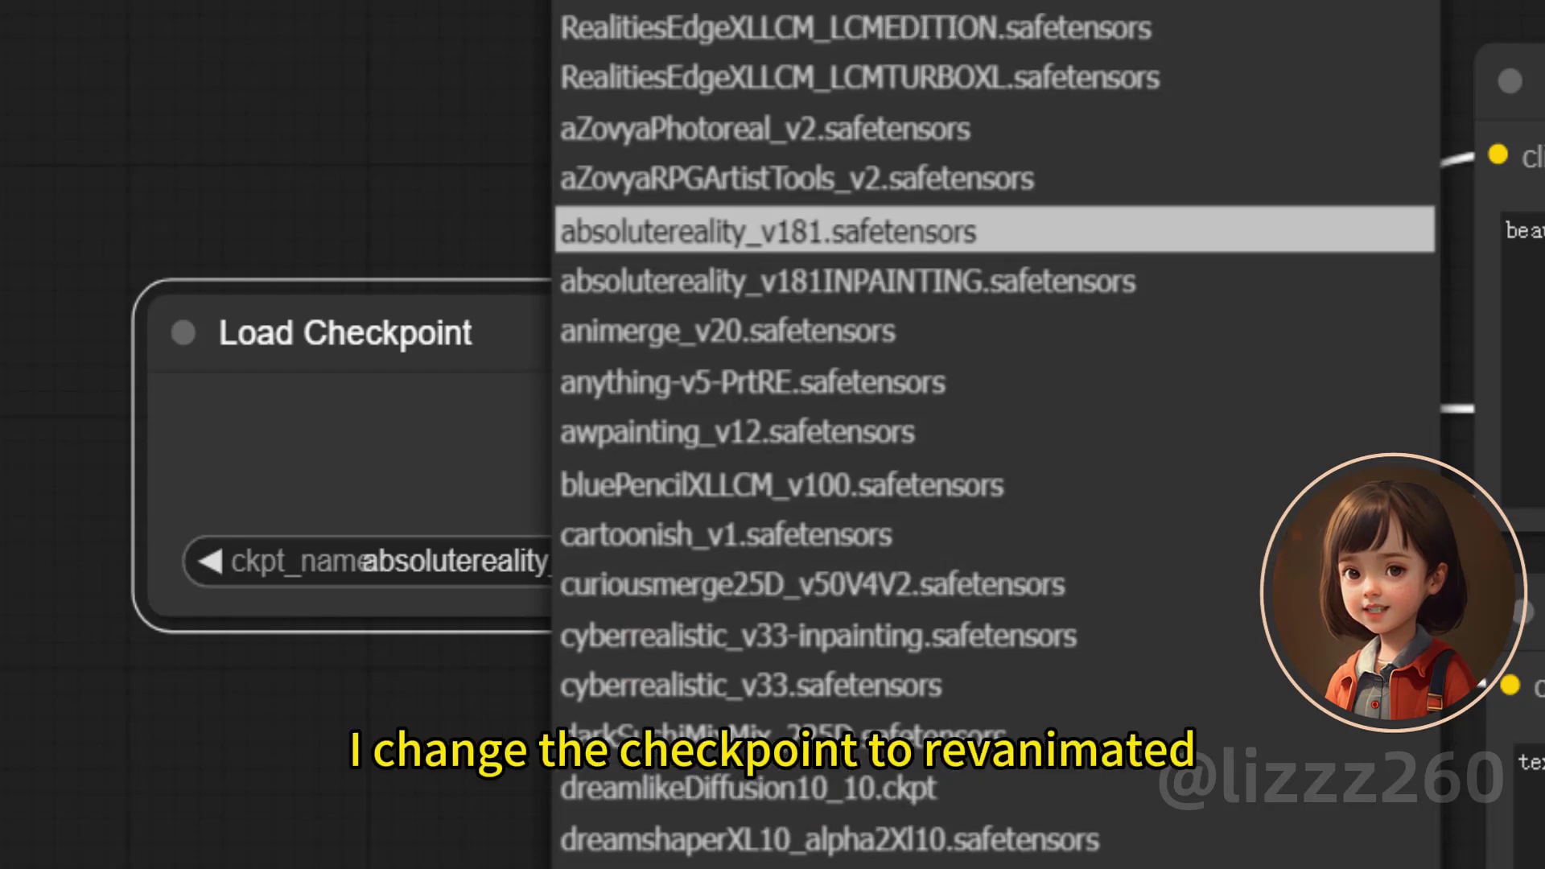
{"action": "scroll", "coordinate": [994, 435], "scroll_direction": "down", "scroll_amount": 5}
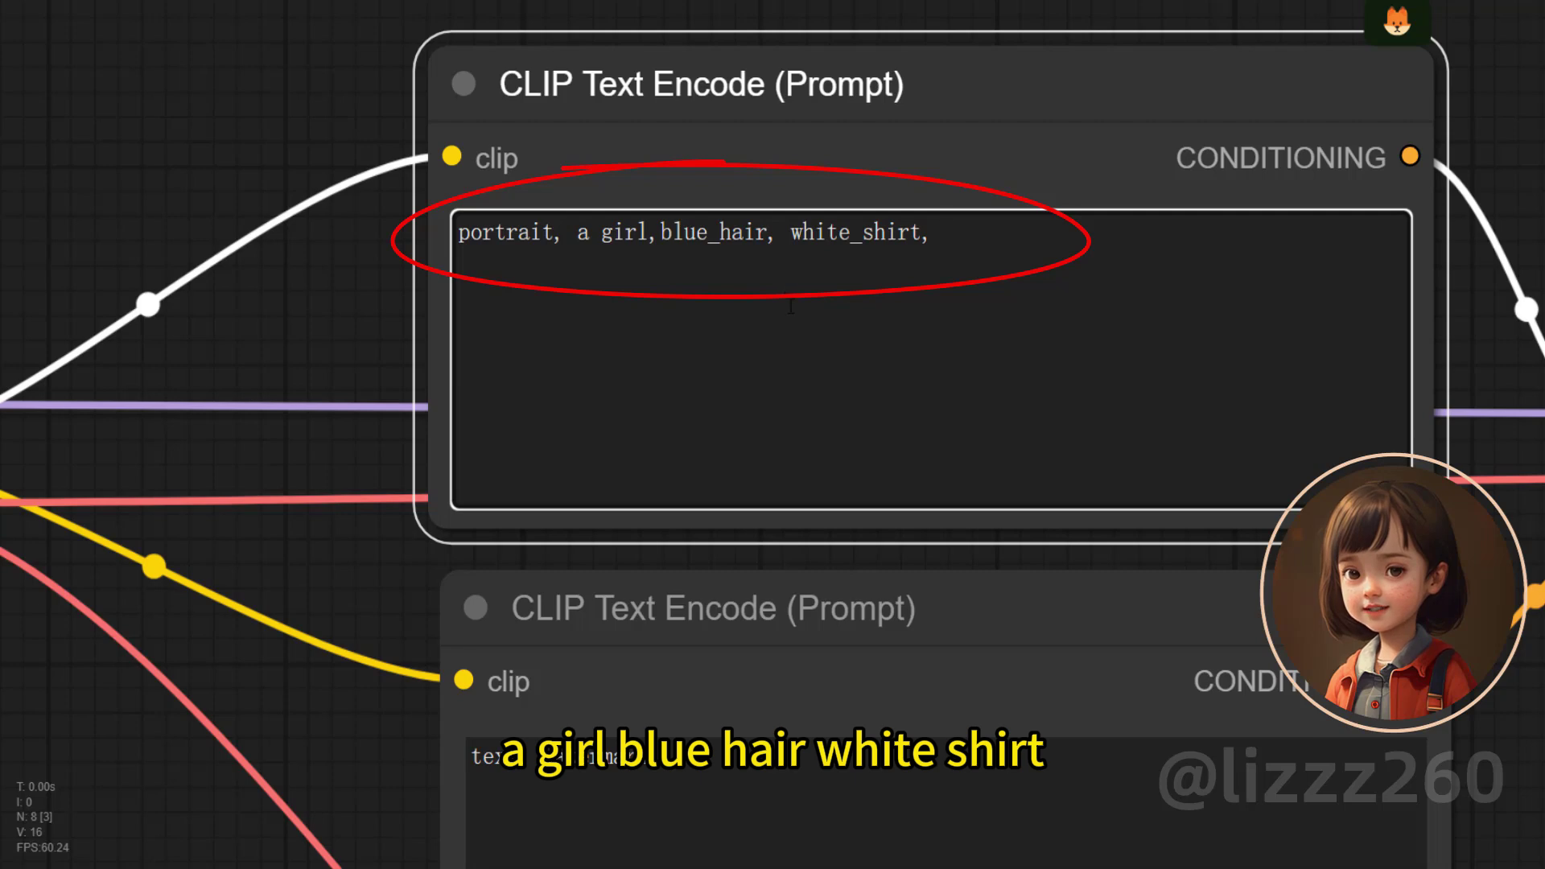
{"action": "left_click", "coordinate": [765, 779]}
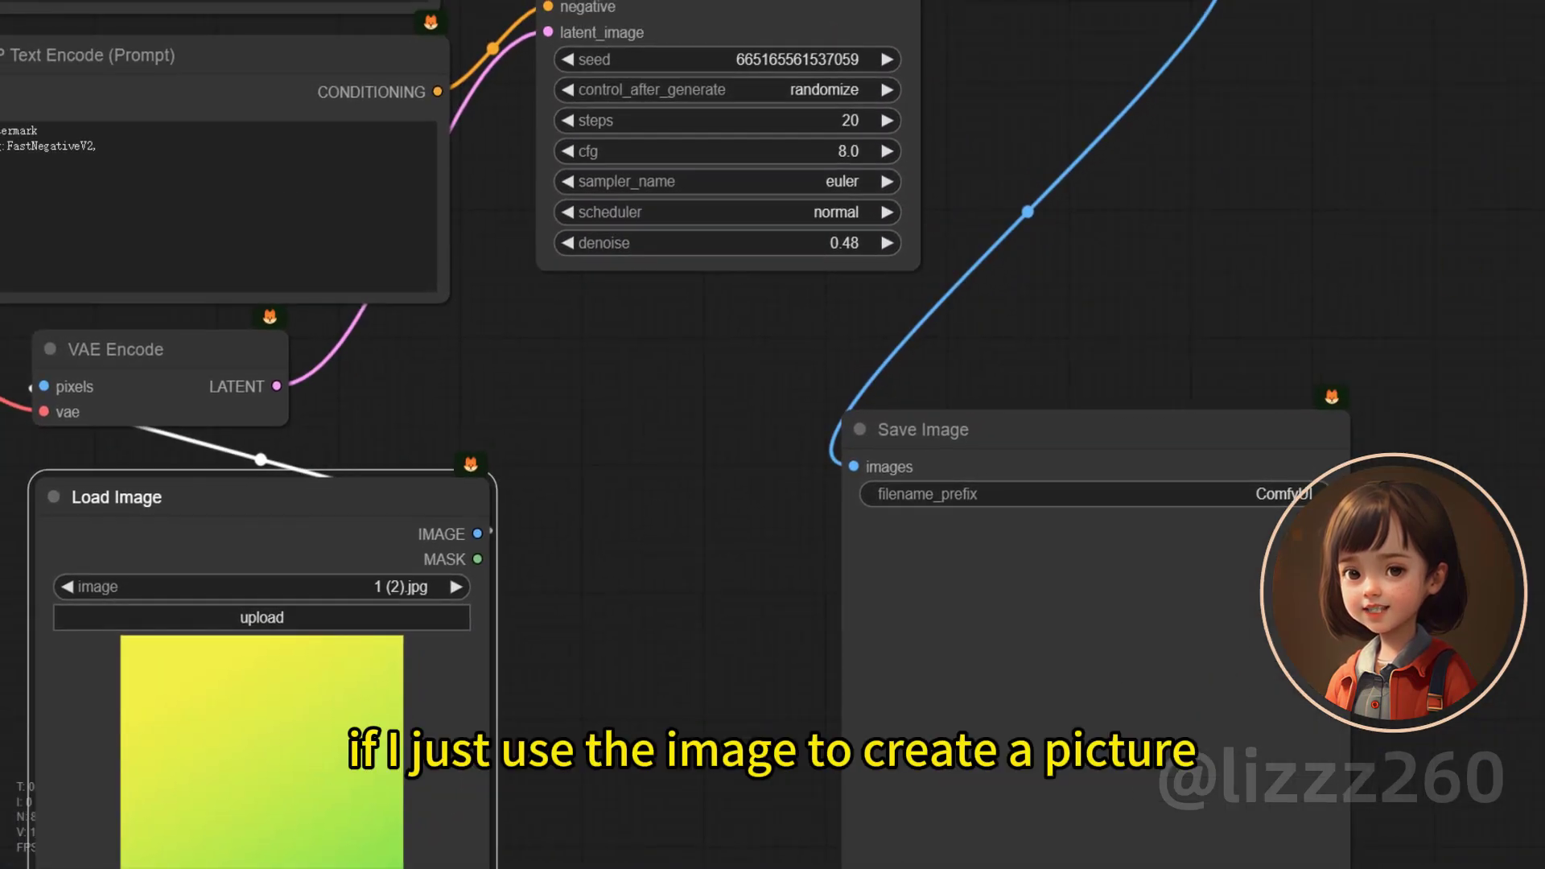
Step: Run the yellow-green gradient img2img workflow and tidy the Save Image and Load Image nodes
{"action": "key", "text": "ctrl+Return"}
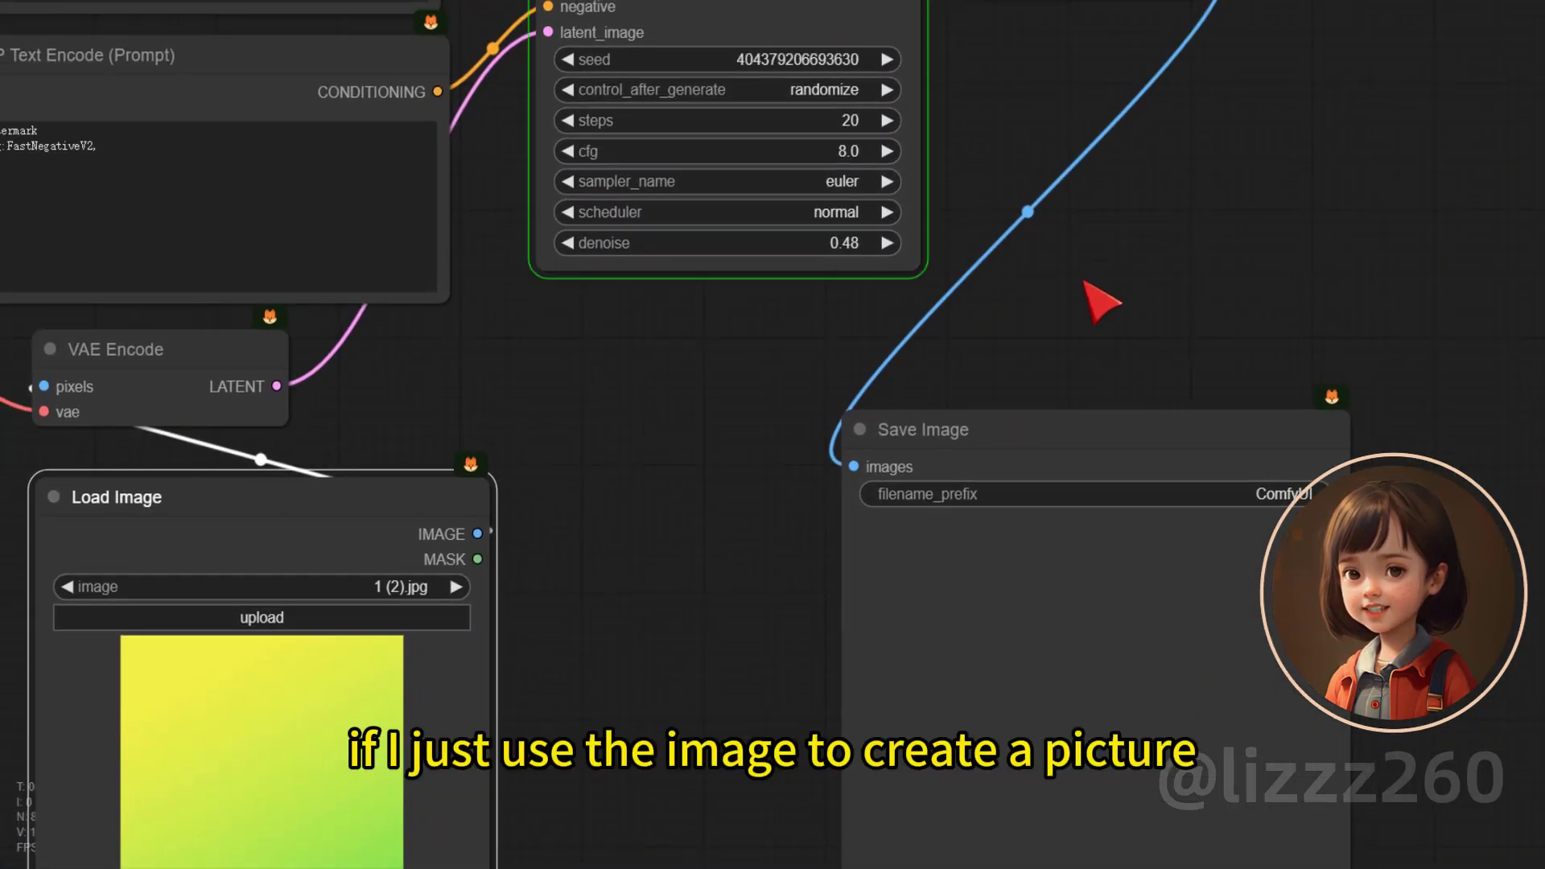
{"action": "scroll", "coordinate": [1010, 352], "scroll_direction": "down", "scroll_amount": 3}
{"action": "left_click_drag", "start_coordinate": [1005, 404], "coordinate": [1182, 207]}
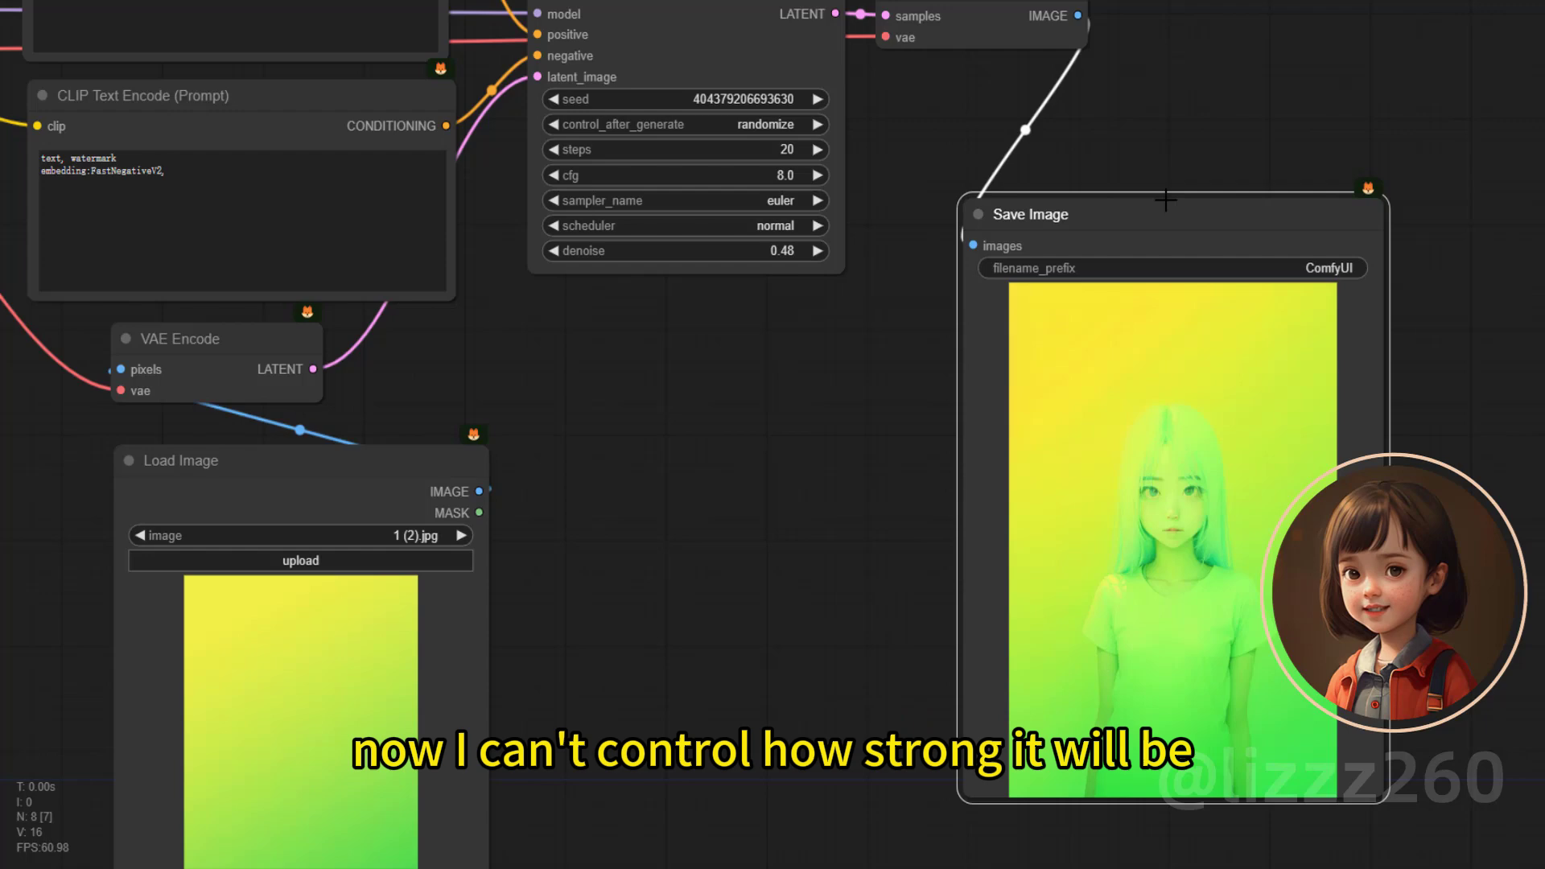
{"action": "left_click_drag", "start_coordinate": [1200, 207], "coordinate": [1221, 208]}
{"action": "left_click_drag", "start_coordinate": [433, 466], "coordinate": [400, 452]}
Step: Add an Empty Latent Image node and a Latent Blend node from the node search
{"action": "left_click_drag", "start_coordinate": [627, 506], "coordinate": [869, 442]}
{"action": "double_click", "coordinate": [870, 451]}
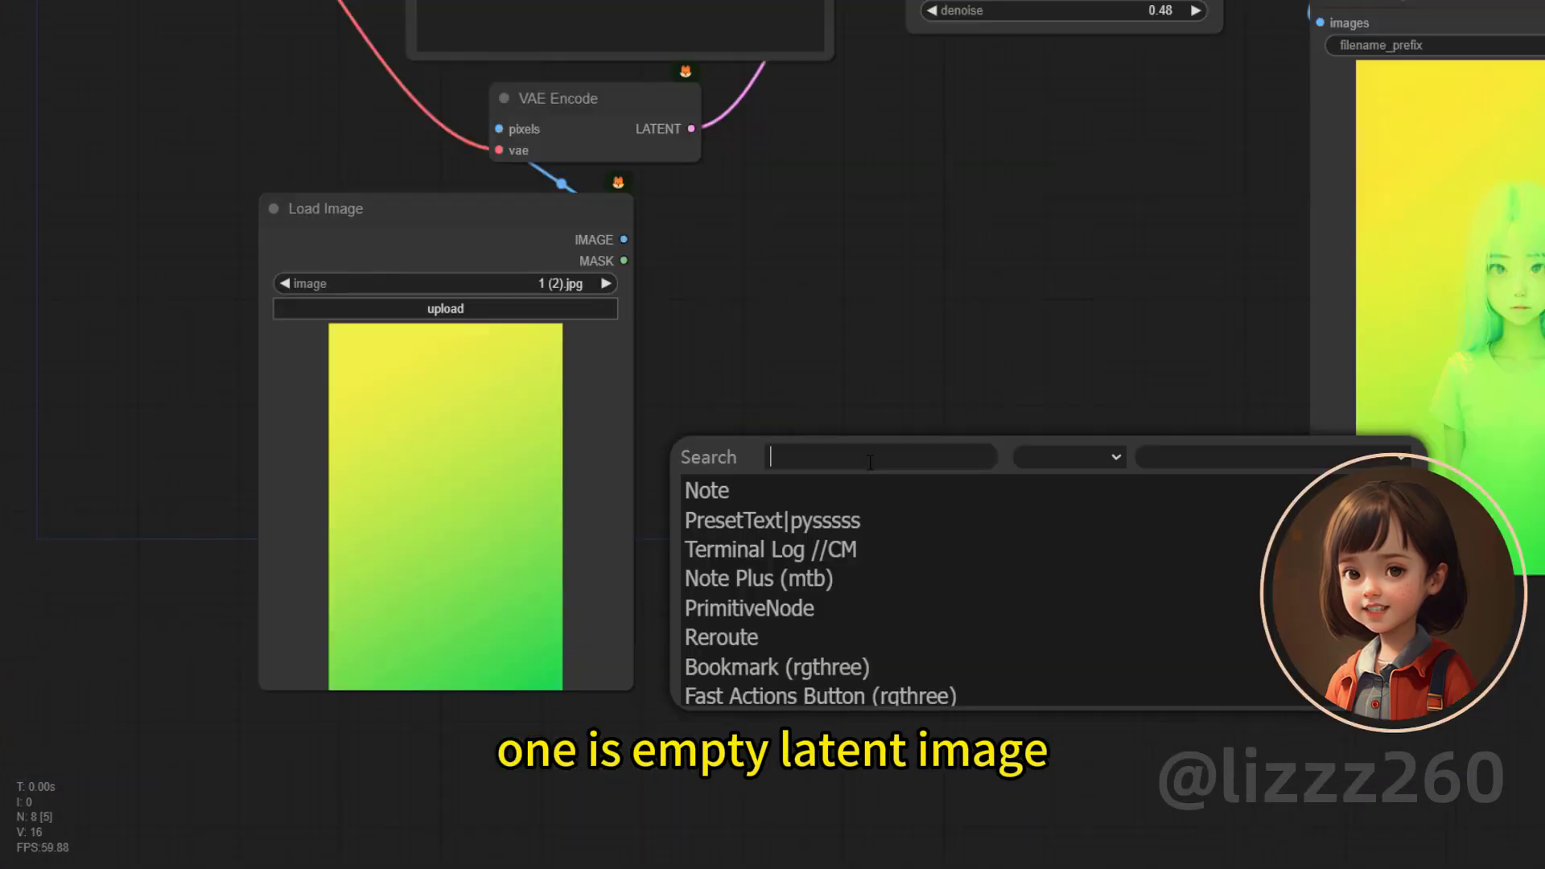
{"action": "type", "text": "latent"}
{"action": "left_click", "coordinate": [868, 490]}
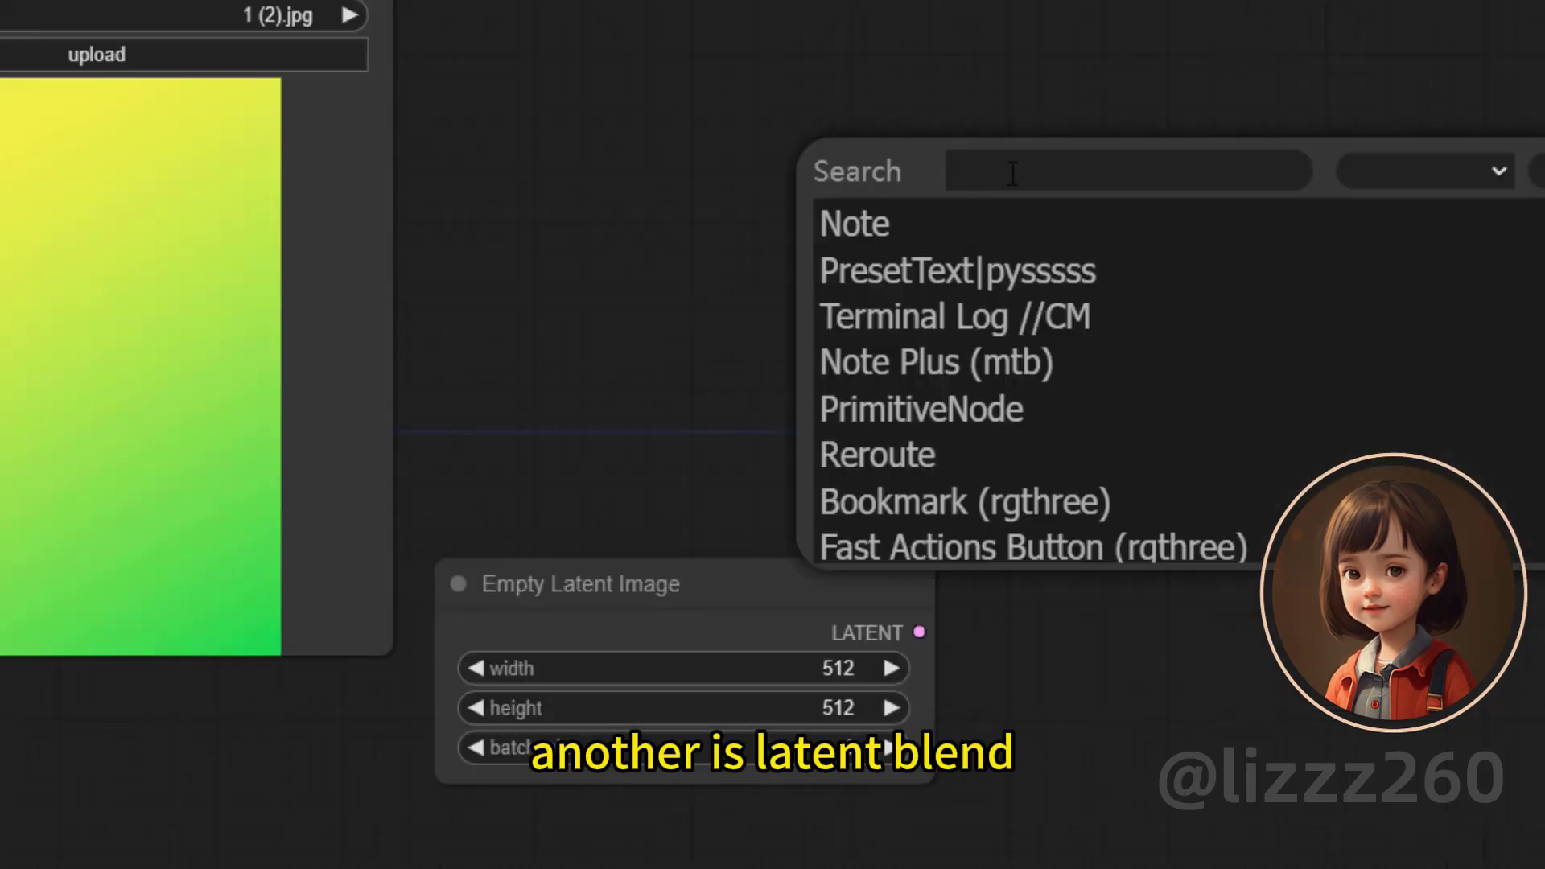
{"action": "type", "text": "latent"}
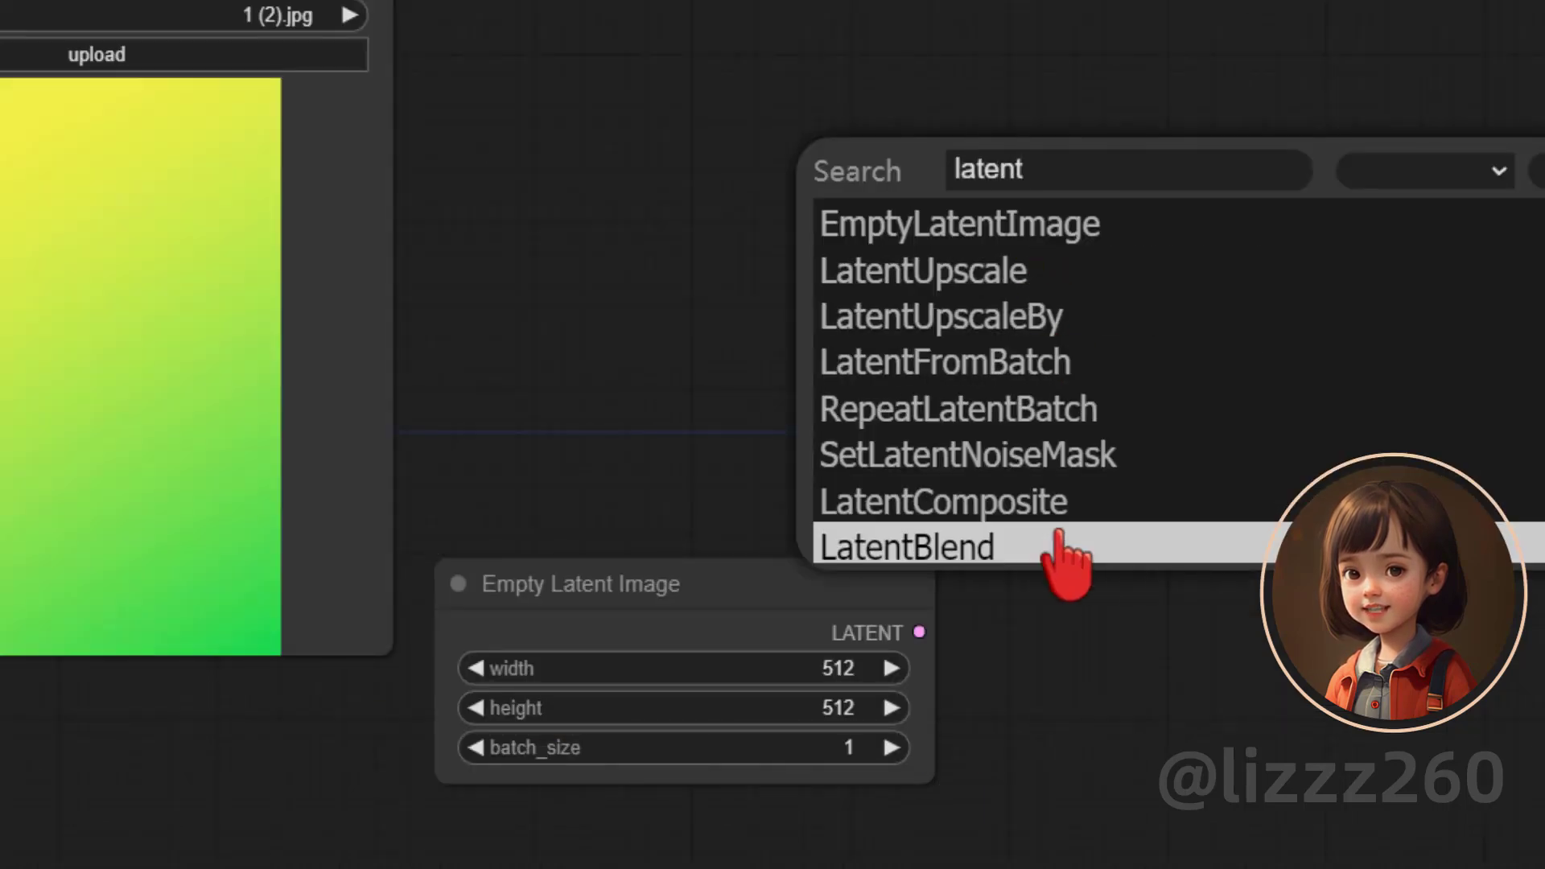
{"action": "left_click", "coordinate": [1060, 549]}
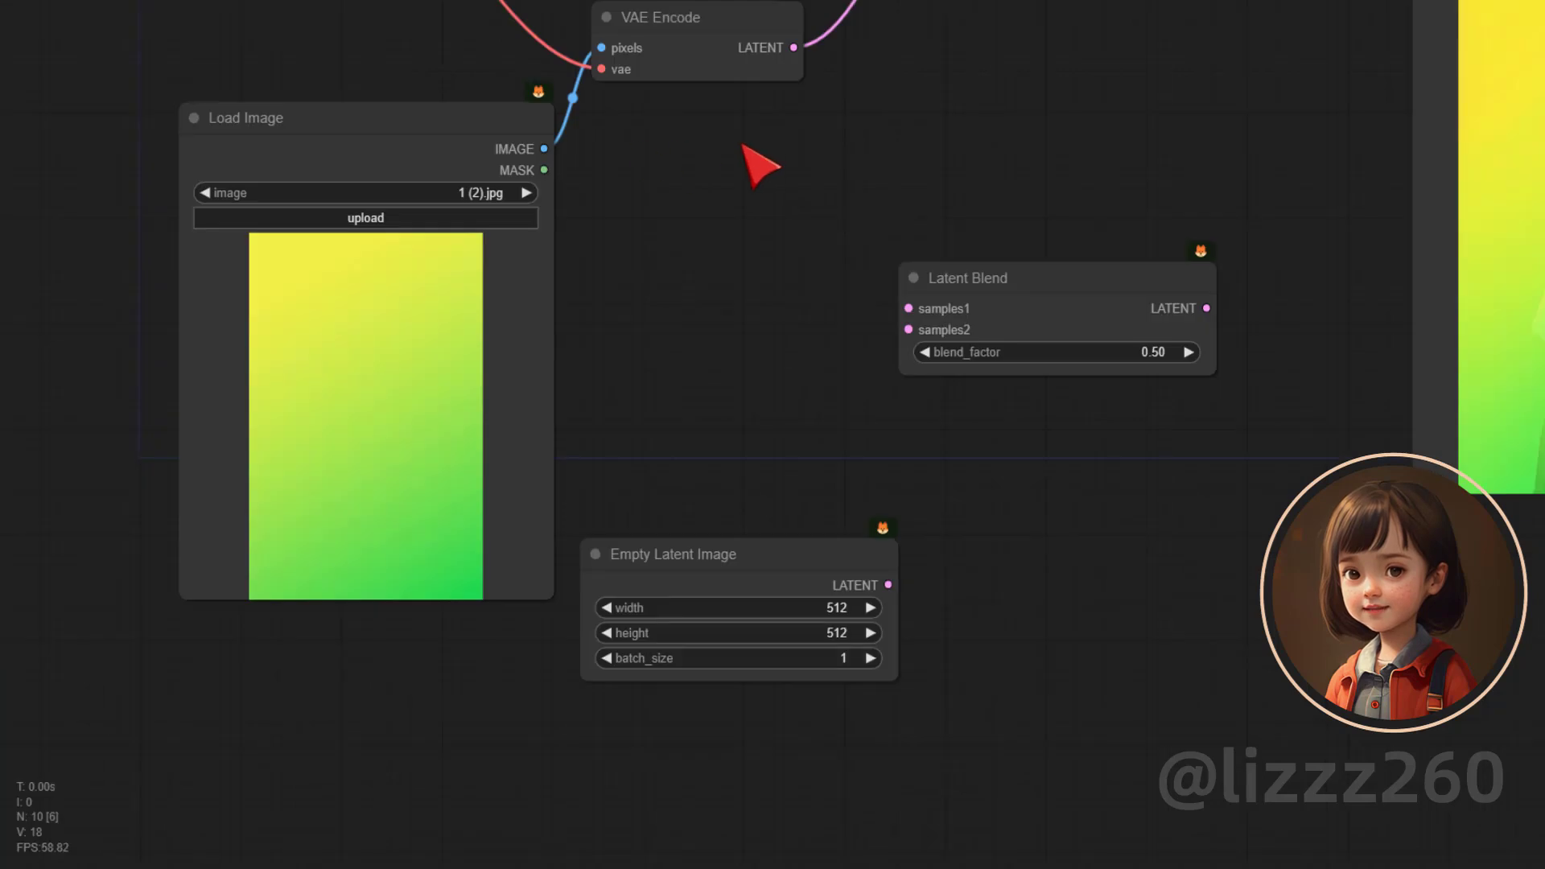
Step: Wire the VAE Encode output into samples1 and the empty latent into samples2
{"action": "left_click_drag", "start_coordinate": [761, 165], "coordinate": [741, 241]}
{"action": "left_click", "coordinate": [682, 130]}
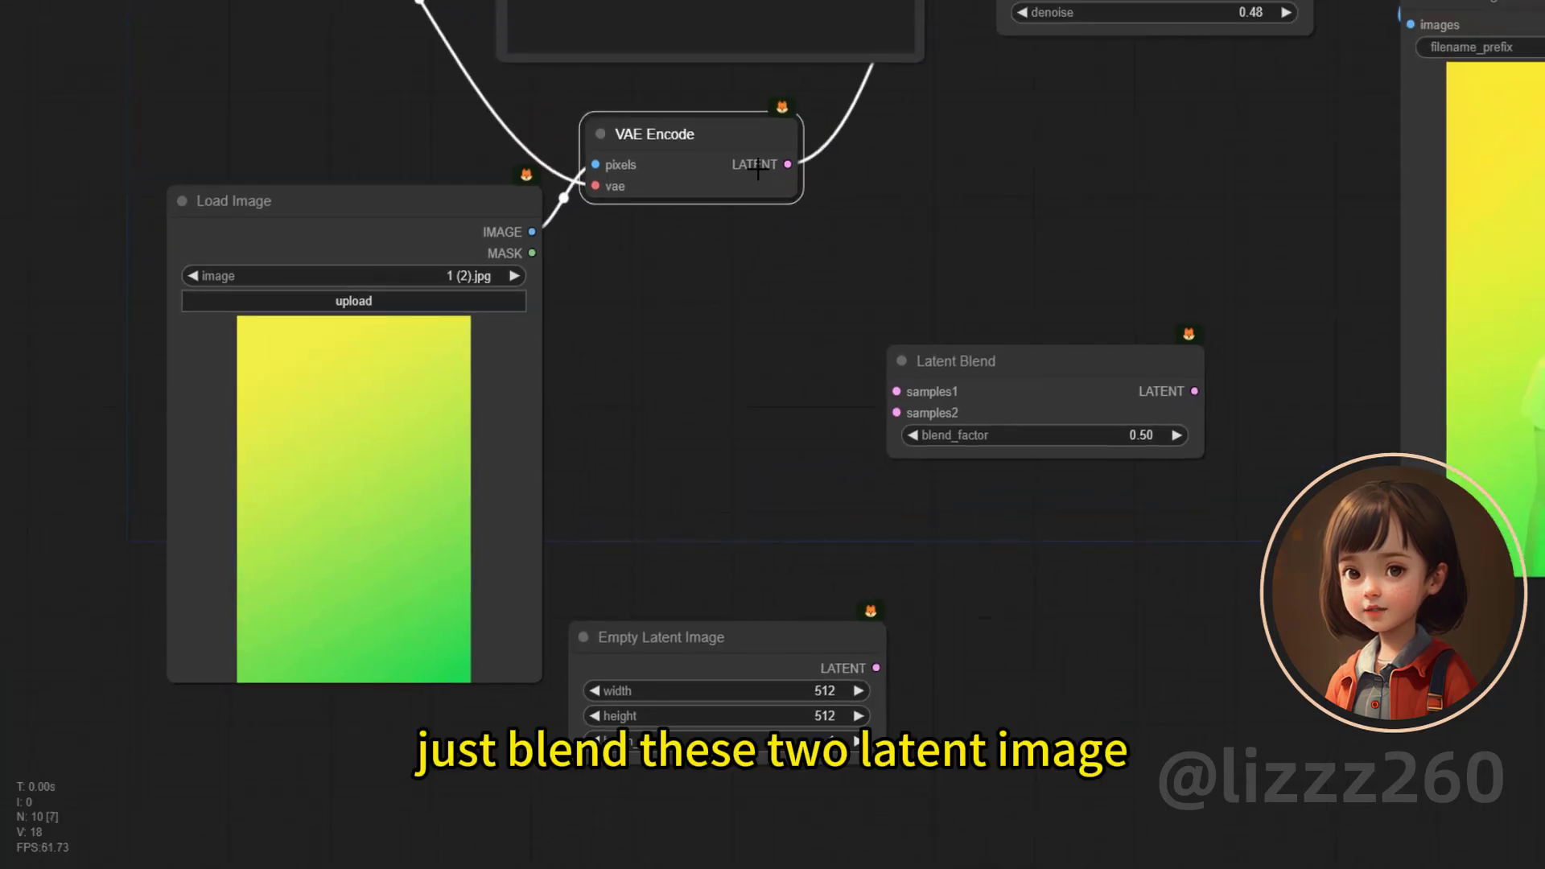
{"action": "left_click_drag", "start_coordinate": [787, 164], "coordinate": [896, 391]}
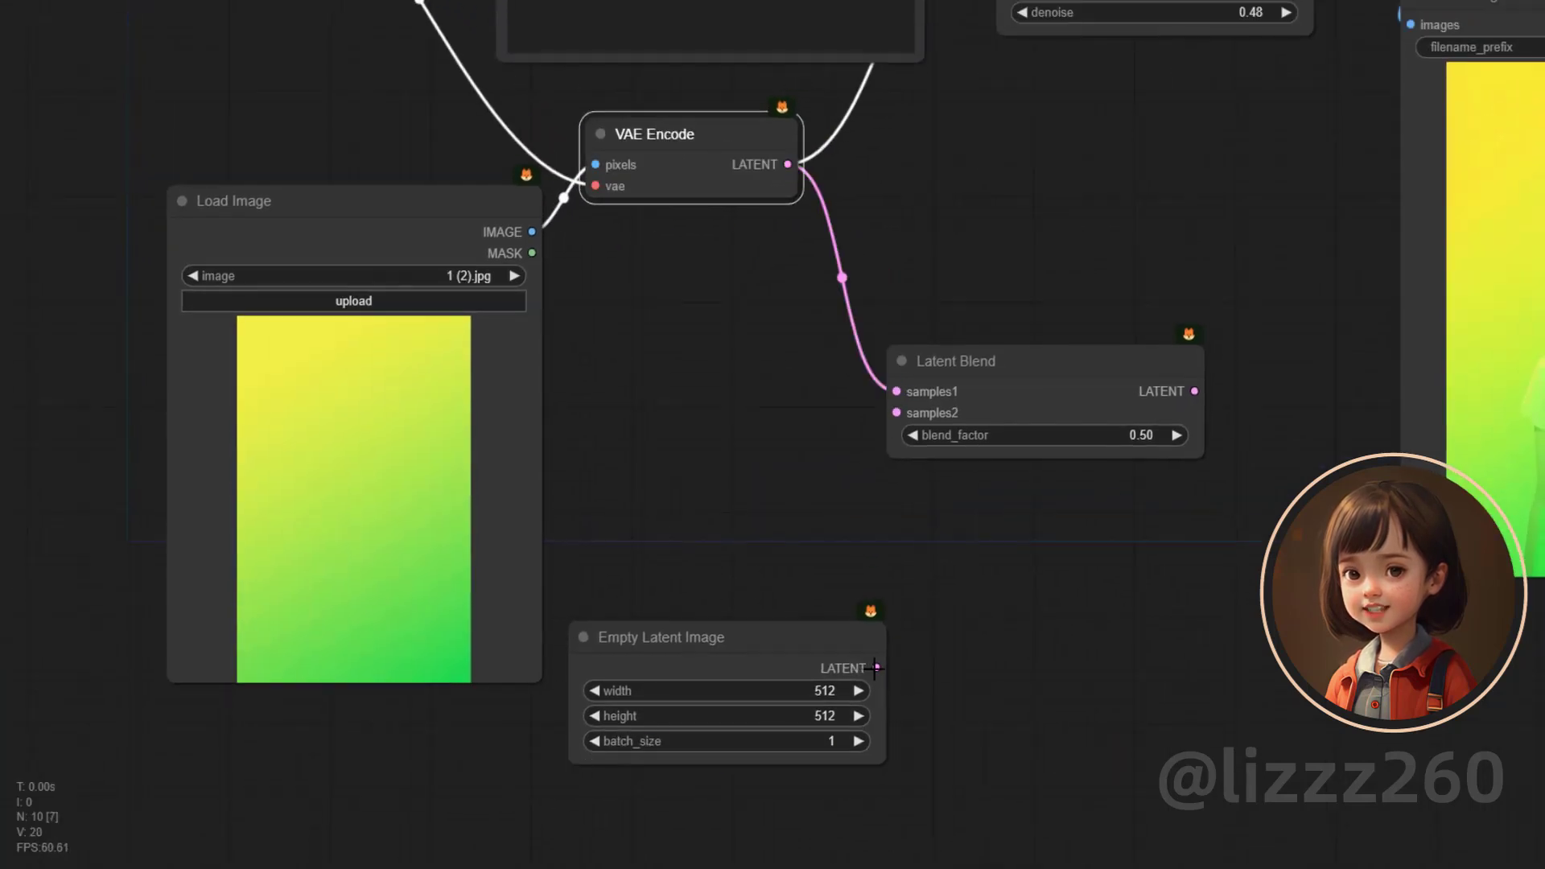
{"action": "left_click_drag", "start_coordinate": [875, 668], "coordinate": [896, 413]}
{"action": "left_click_drag", "start_coordinate": [708, 638], "coordinate": [509, 681]}
Step: Feed the blended latent into KSampler's latent_image and rearrange the surrounding nodes
{"action": "left_click_drag", "start_coordinate": [1012, 370], "coordinate": [964, 375]}
{"action": "left_click_drag", "start_coordinate": [346, 203], "coordinate": [302, 126]}
{"action": "left_click_drag", "start_coordinate": [1058, 250], "coordinate": [836, 450]}
{"action": "left_click_drag", "start_coordinate": [838, 552], "coordinate": [738, 555]}
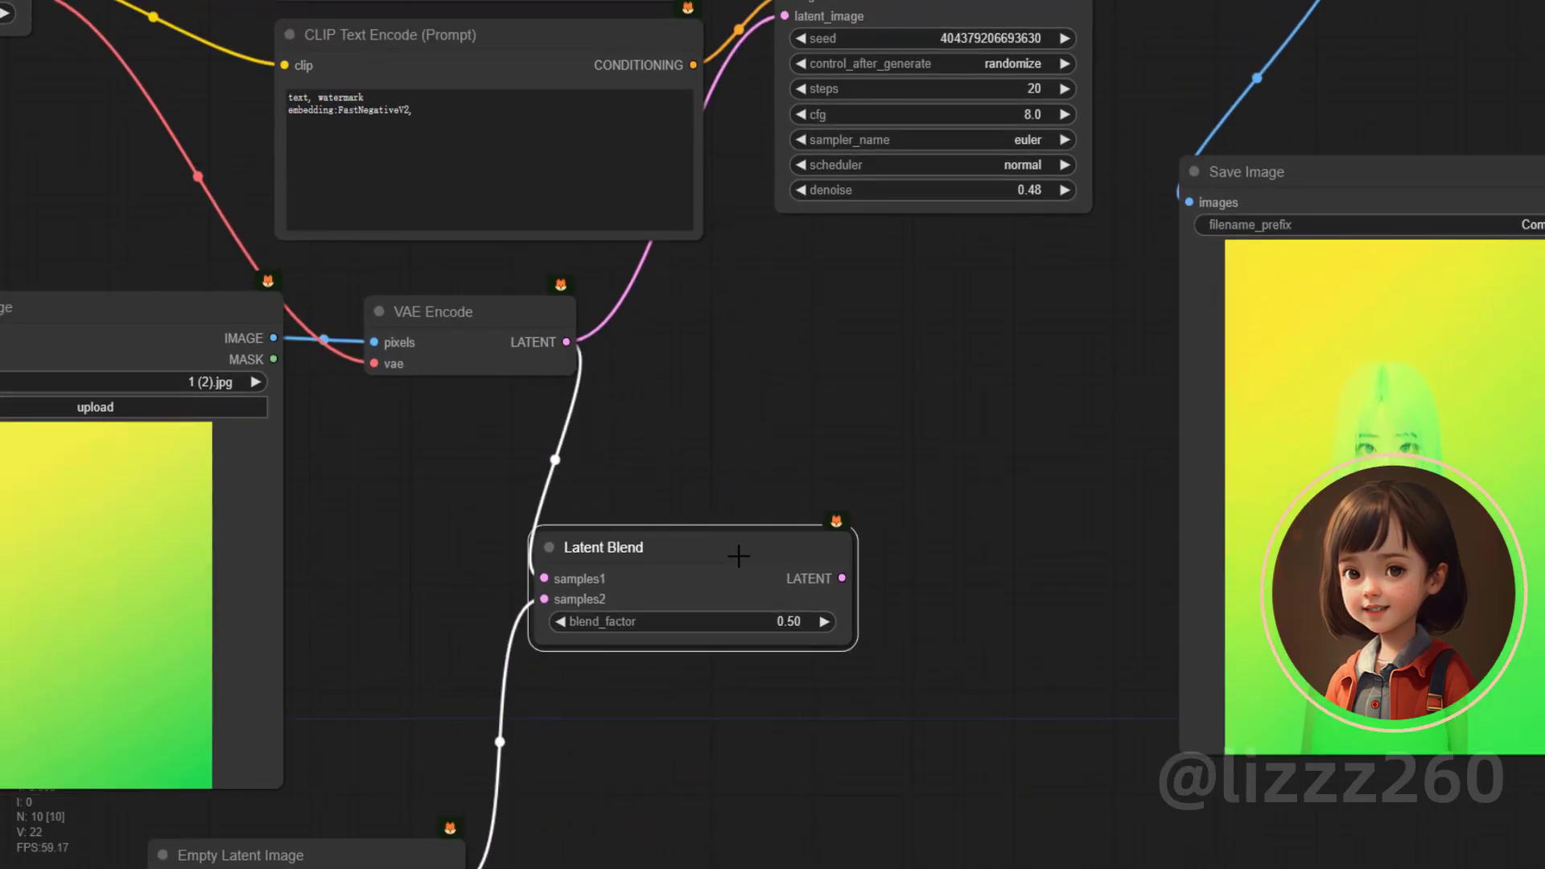
{"action": "left_click", "coordinate": [548, 664]}
{"action": "scroll", "coordinate": [547, 663], "scroll_direction": "up", "scroll_amount": 2}
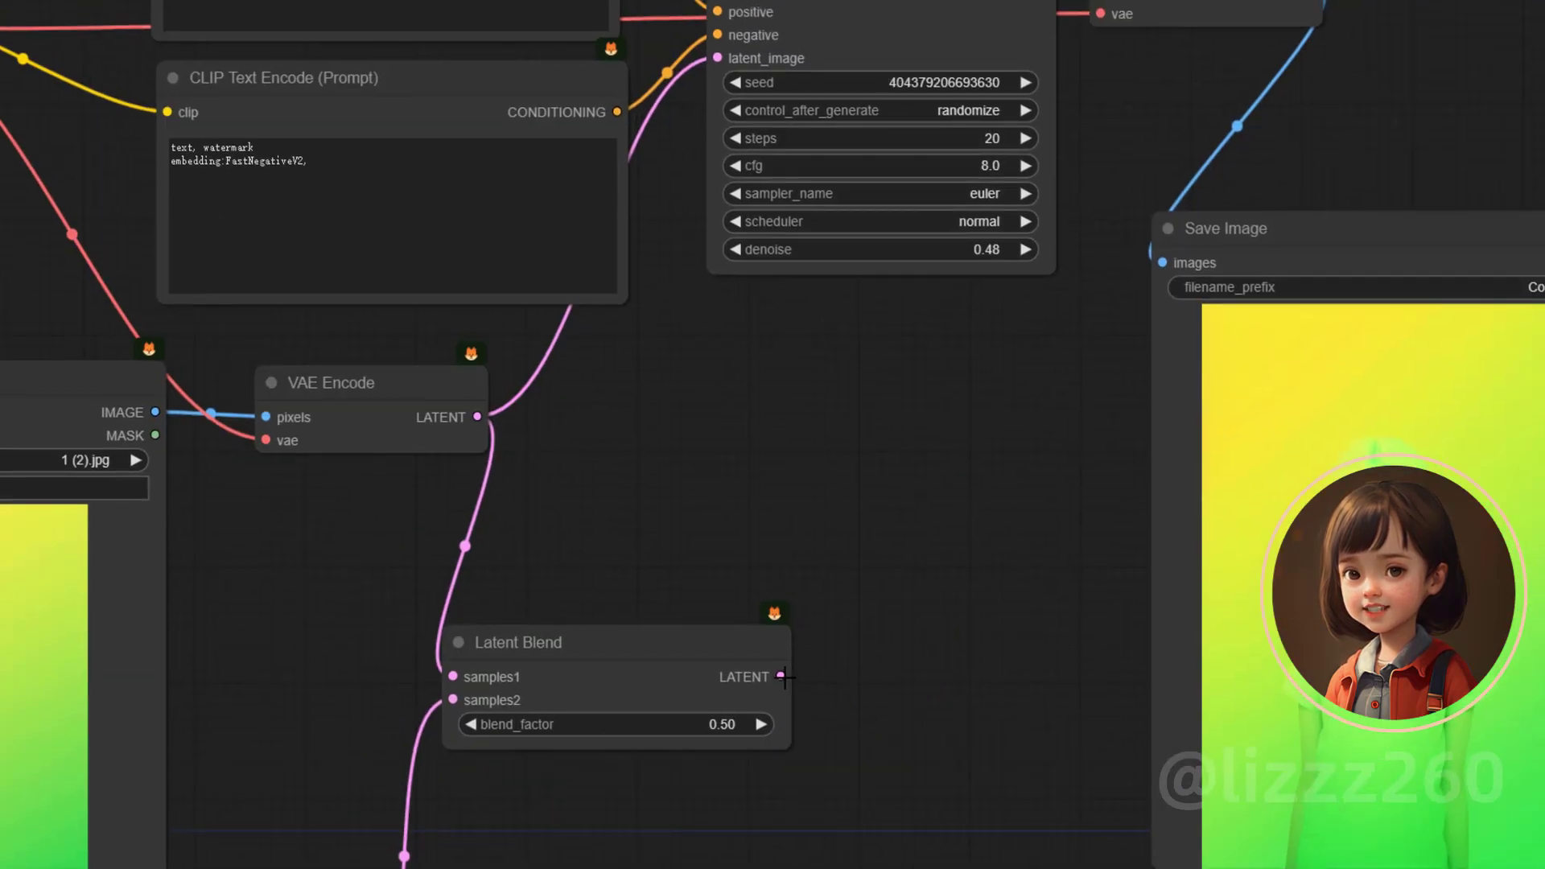
{"action": "left_click_drag", "start_coordinate": [781, 676], "coordinate": [717, 58]}
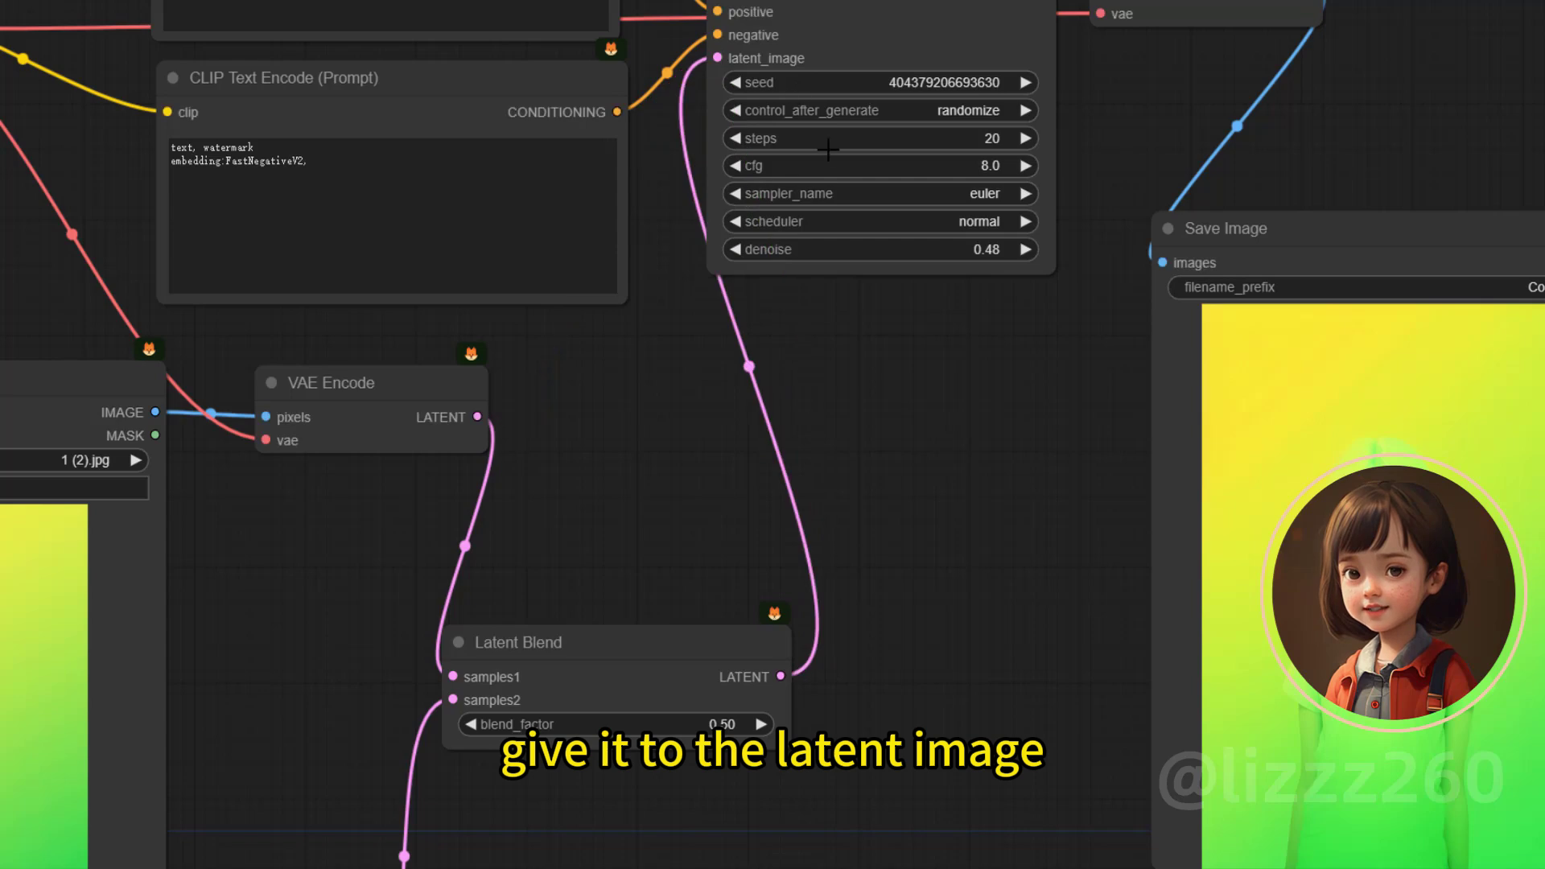
{"action": "left_click_drag", "start_coordinate": [734, 662], "coordinate": [646, 668]}
{"action": "left_click_drag", "start_coordinate": [388, 410], "coordinate": [325, 397]}
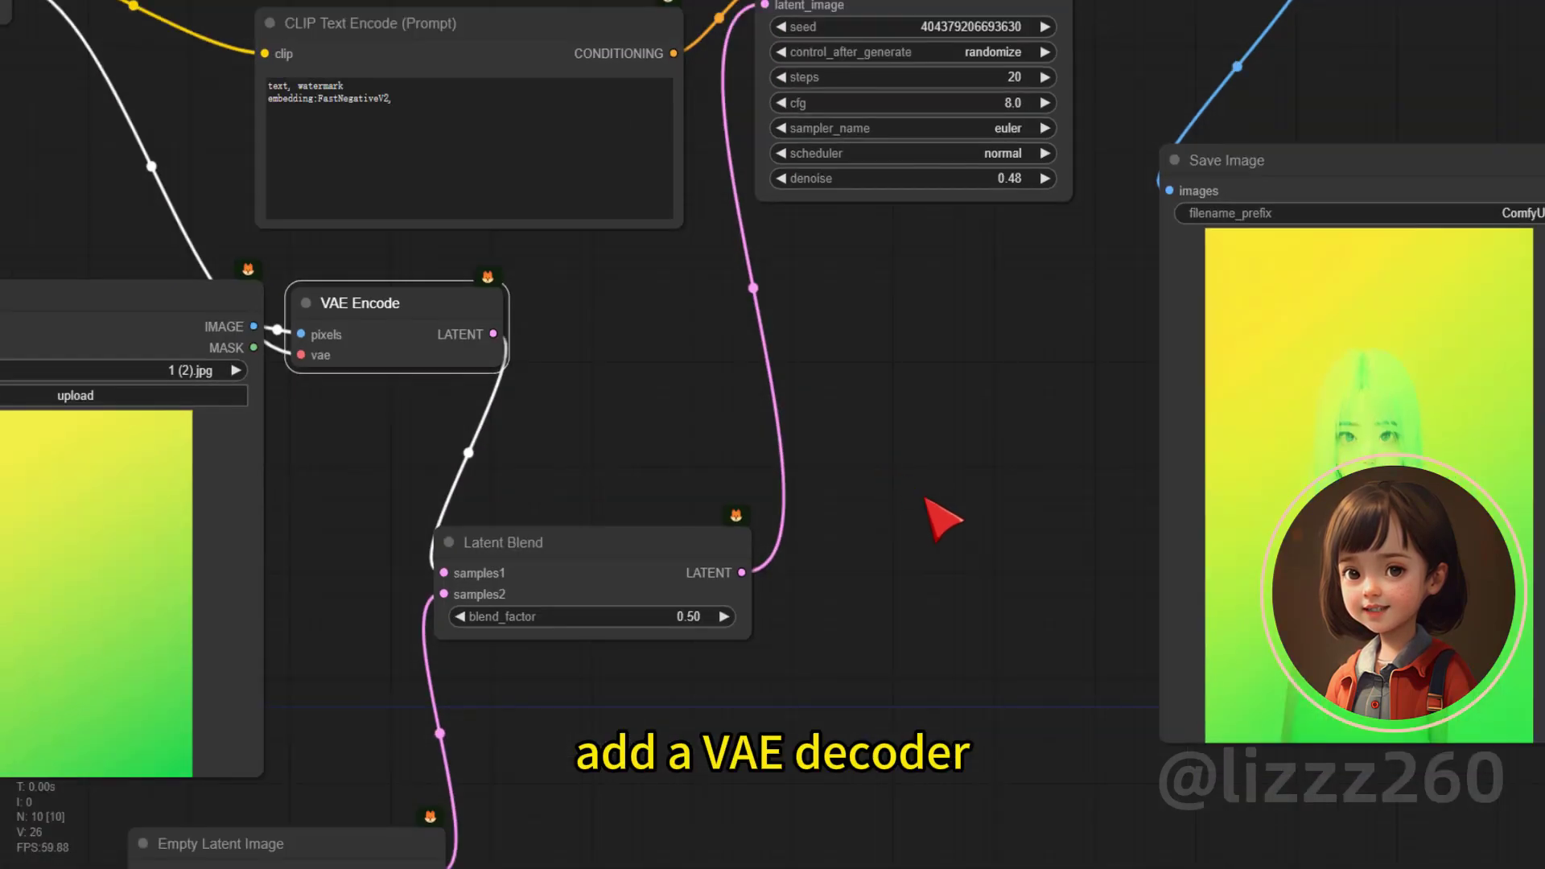
Step: Add a VAE Decode node fed by the Latent Blend output and connect the model's VAE
{"action": "left_click_drag", "start_coordinate": [772, 541], "coordinate": [808, 554]}
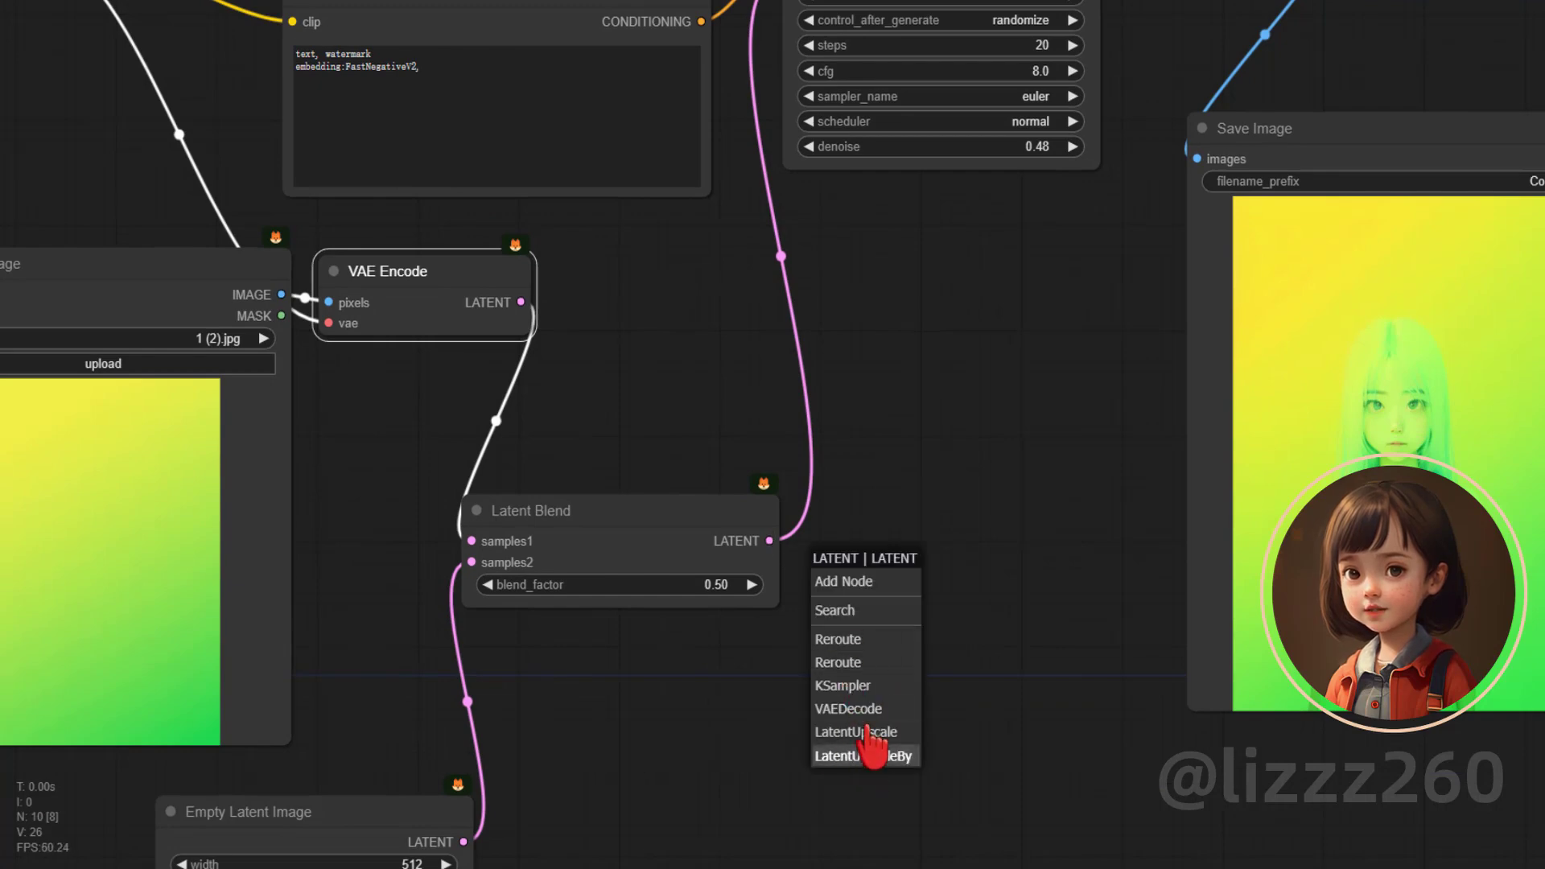
{"action": "left_click", "coordinate": [856, 703]}
{"action": "left_click_drag", "start_coordinate": [931, 389], "coordinate": [1096, 442]}
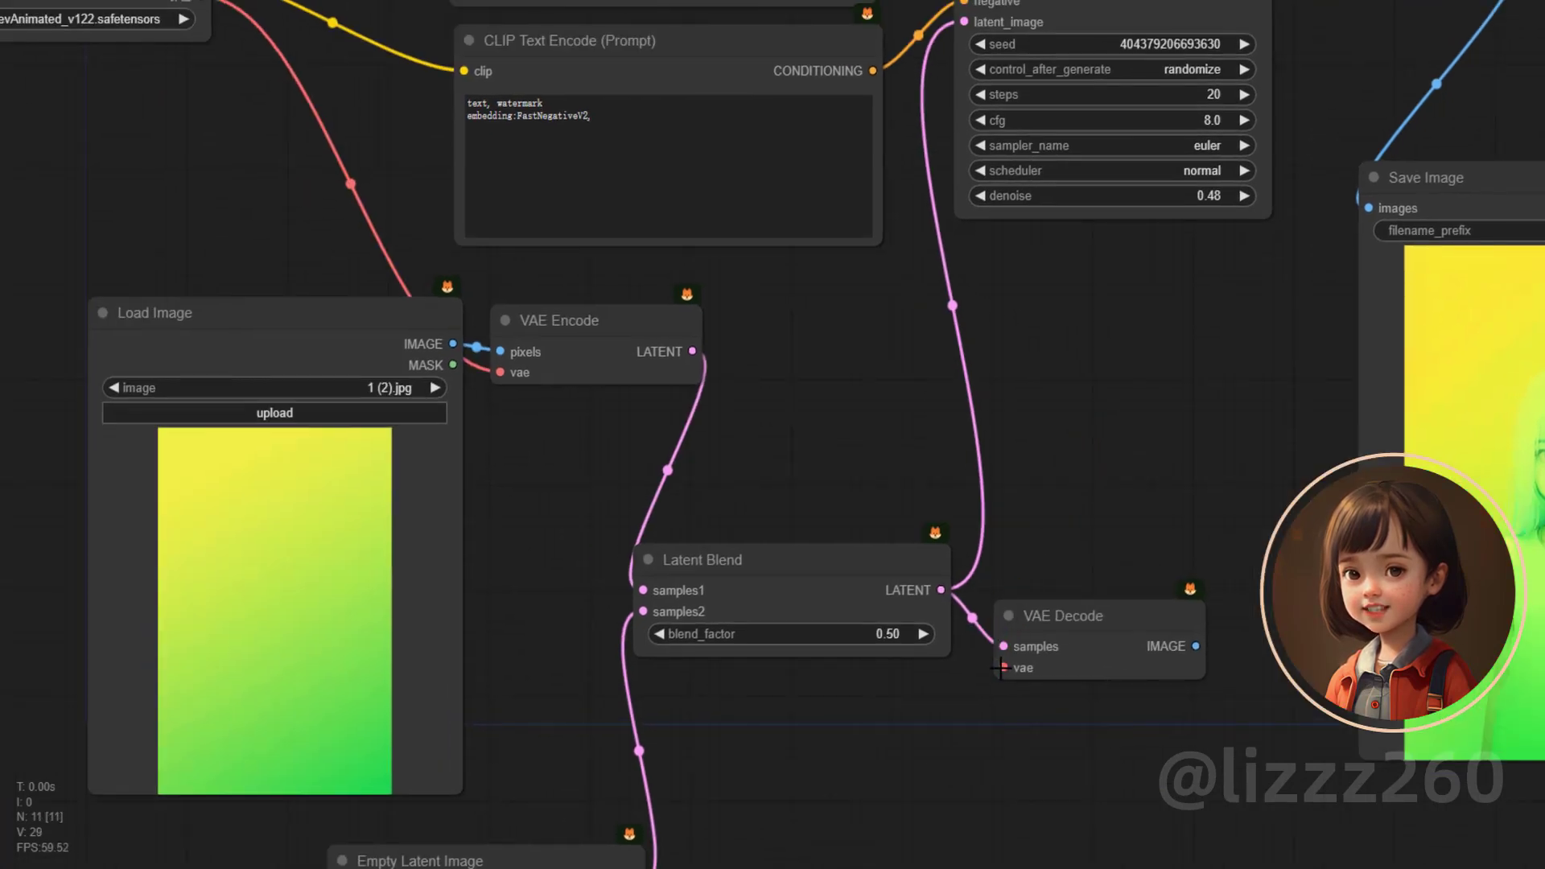
{"action": "left_click_drag", "start_coordinate": [1003, 667], "coordinate": [227, 12]}
{"action": "left_click_drag", "start_coordinate": [1231, 562], "coordinate": [925, 337]}
Step: Attach a Preview Image node to the decoded image and run the workflow
{"action": "left_click_drag", "start_coordinate": [889, 421], "coordinate": [664, 515]}
{"action": "left_click", "coordinate": [937, 674]}
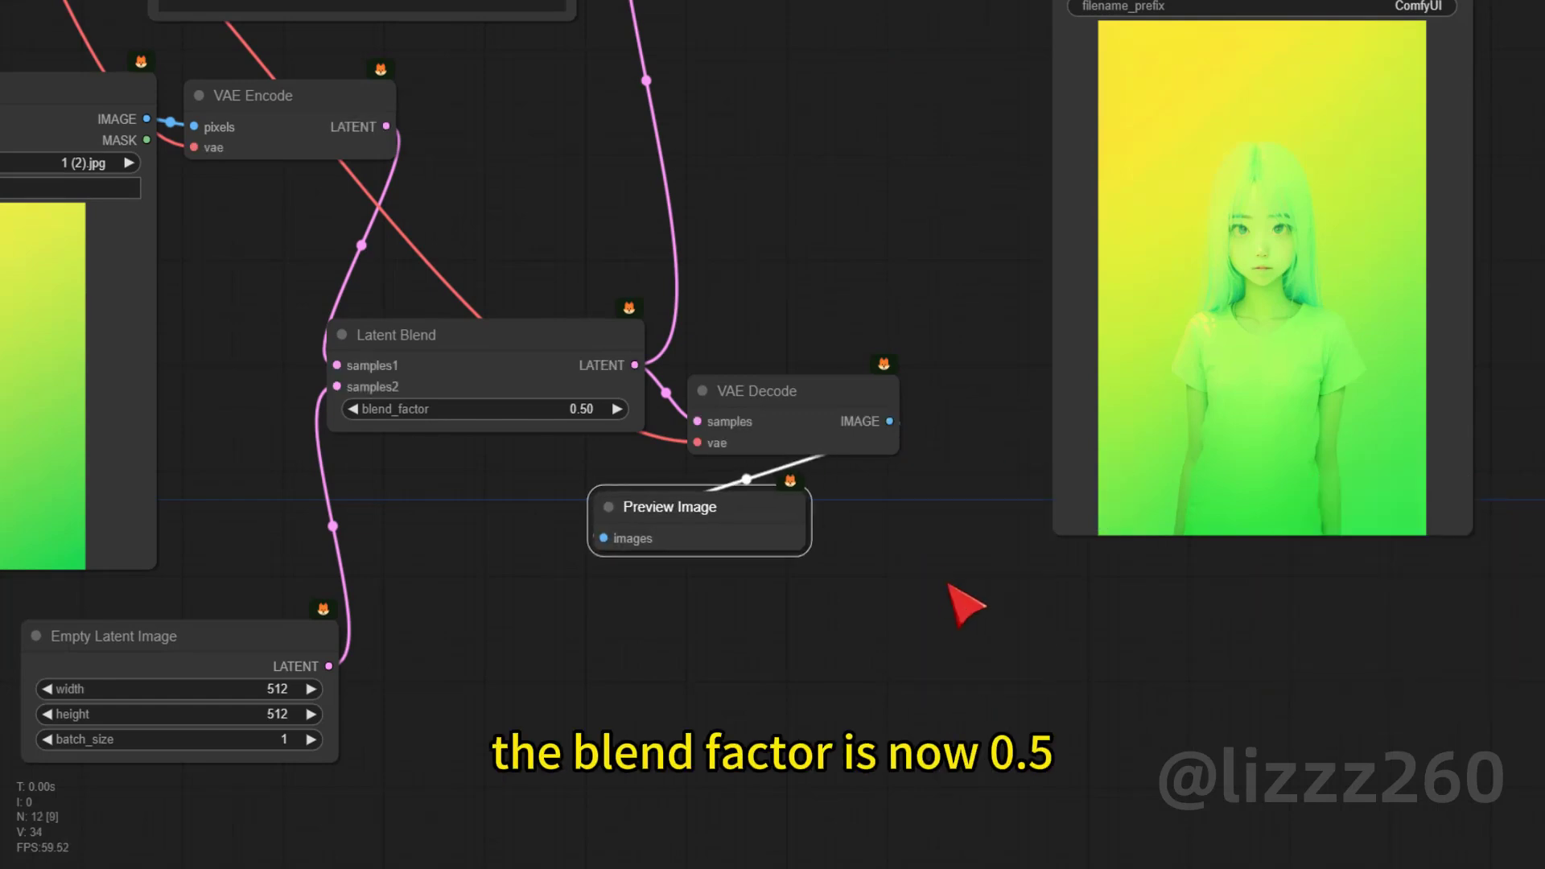
{"action": "scroll", "coordinate": [969, 604], "scroll_direction": "down", "scroll_amount": 1}
{"action": "left_click_drag", "start_coordinate": [973, 644], "coordinate": [980, 673]}
{"action": "key", "text": "ctrl+Return"}
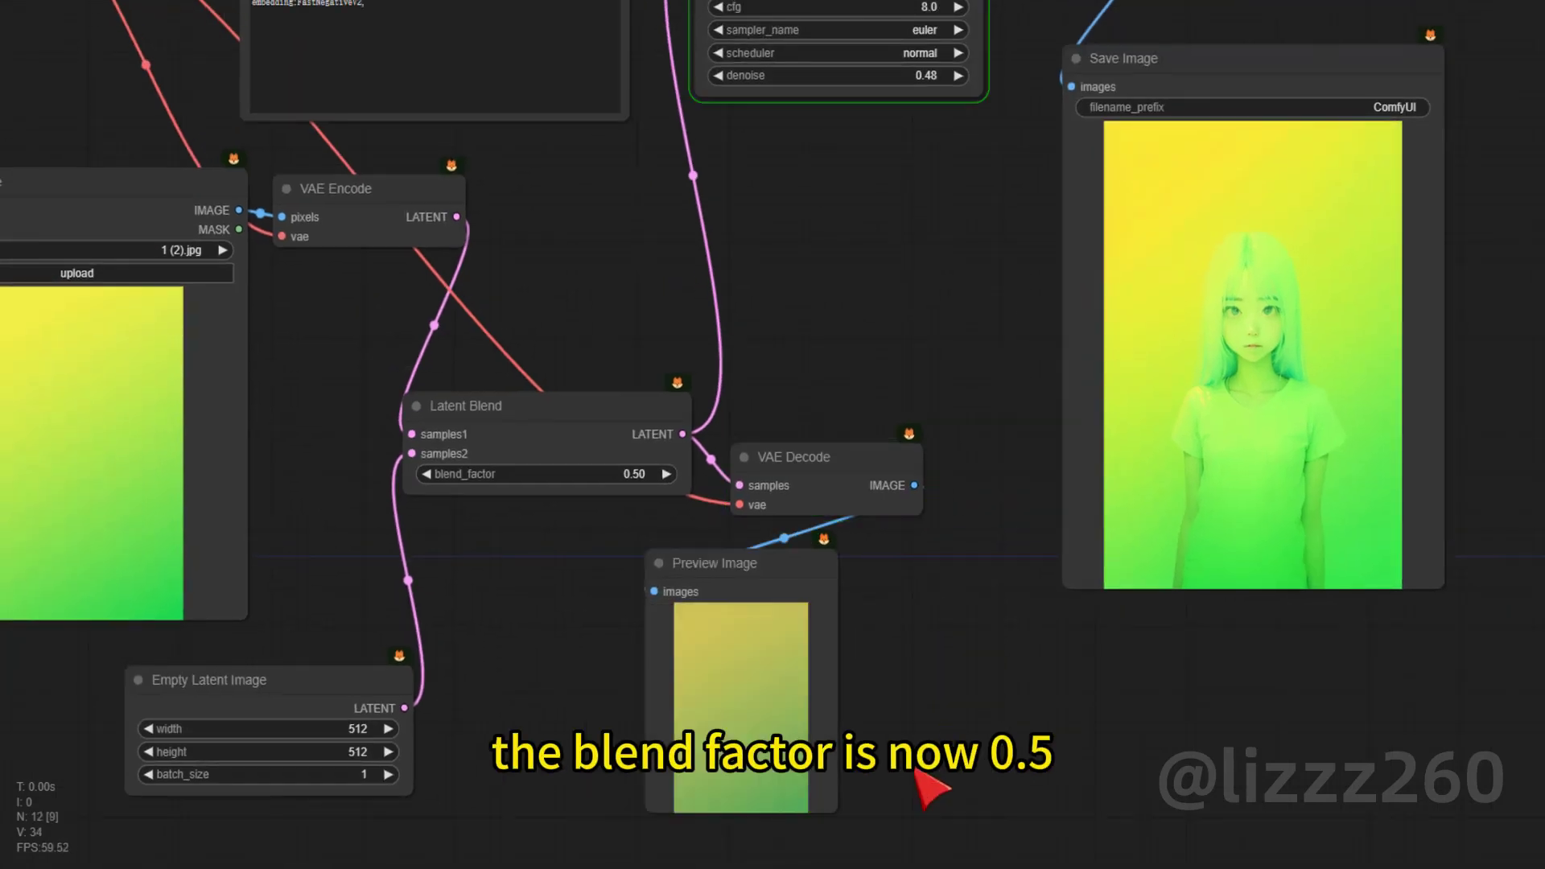
Step: Place the enlarged Preview Image above VAE Decode and reposition the Load Image node
{"action": "left_click_drag", "start_coordinate": [728, 567], "coordinate": [844, 343]}
{"action": "left_click_drag", "start_coordinate": [793, 414], "coordinate": [744, 208]}
{"action": "scroll", "coordinate": [744, 209], "scroll_direction": "up", "scroll_amount": 2}
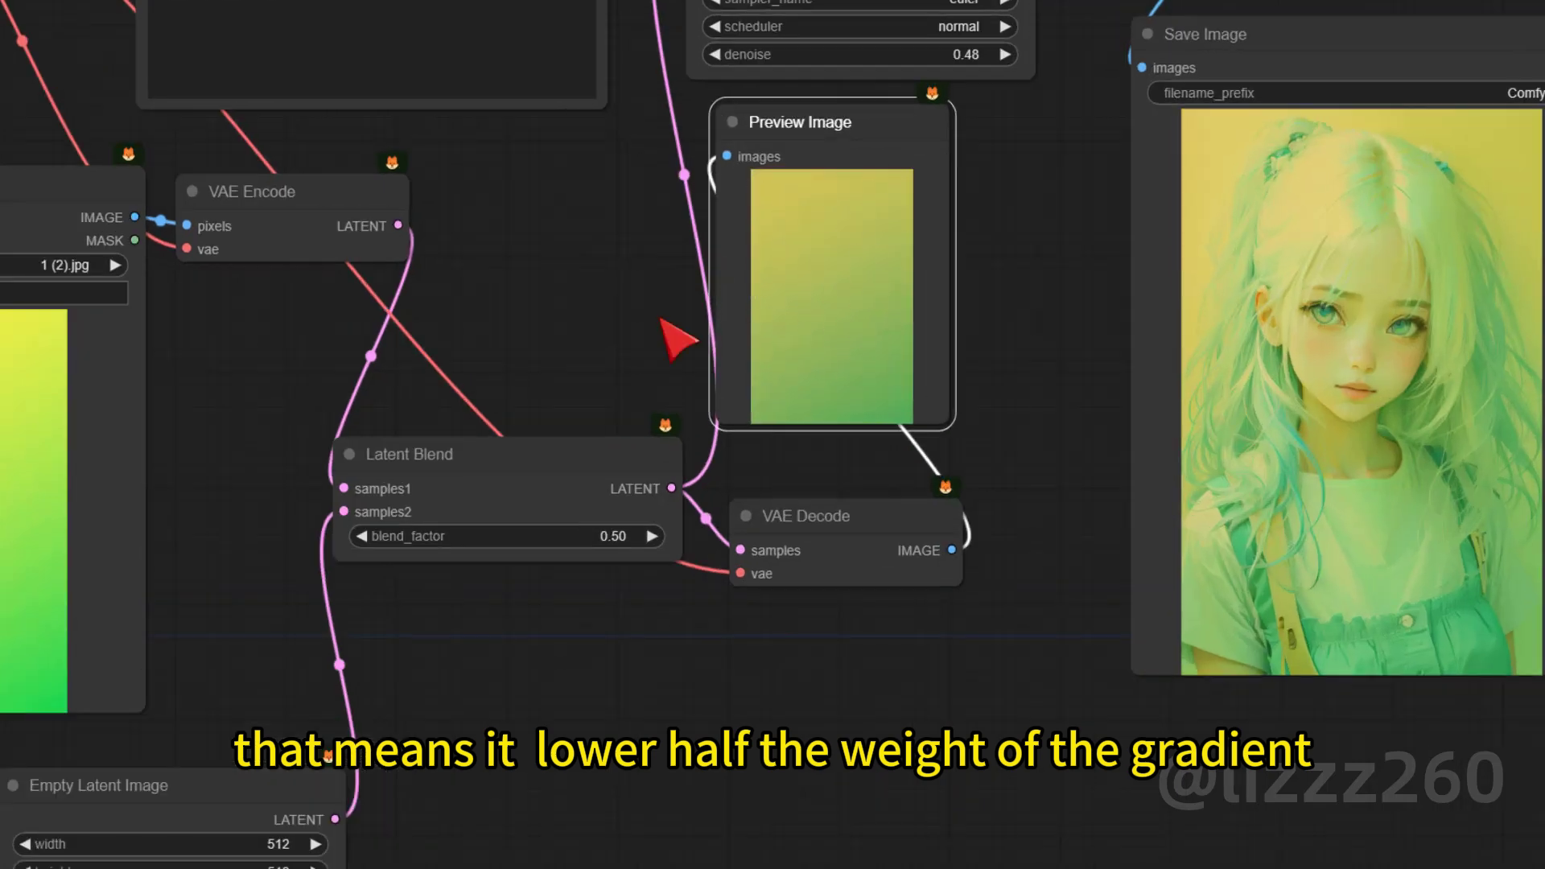
{"action": "left_click_drag", "start_coordinate": [901, 515], "coordinate": [878, 666]}
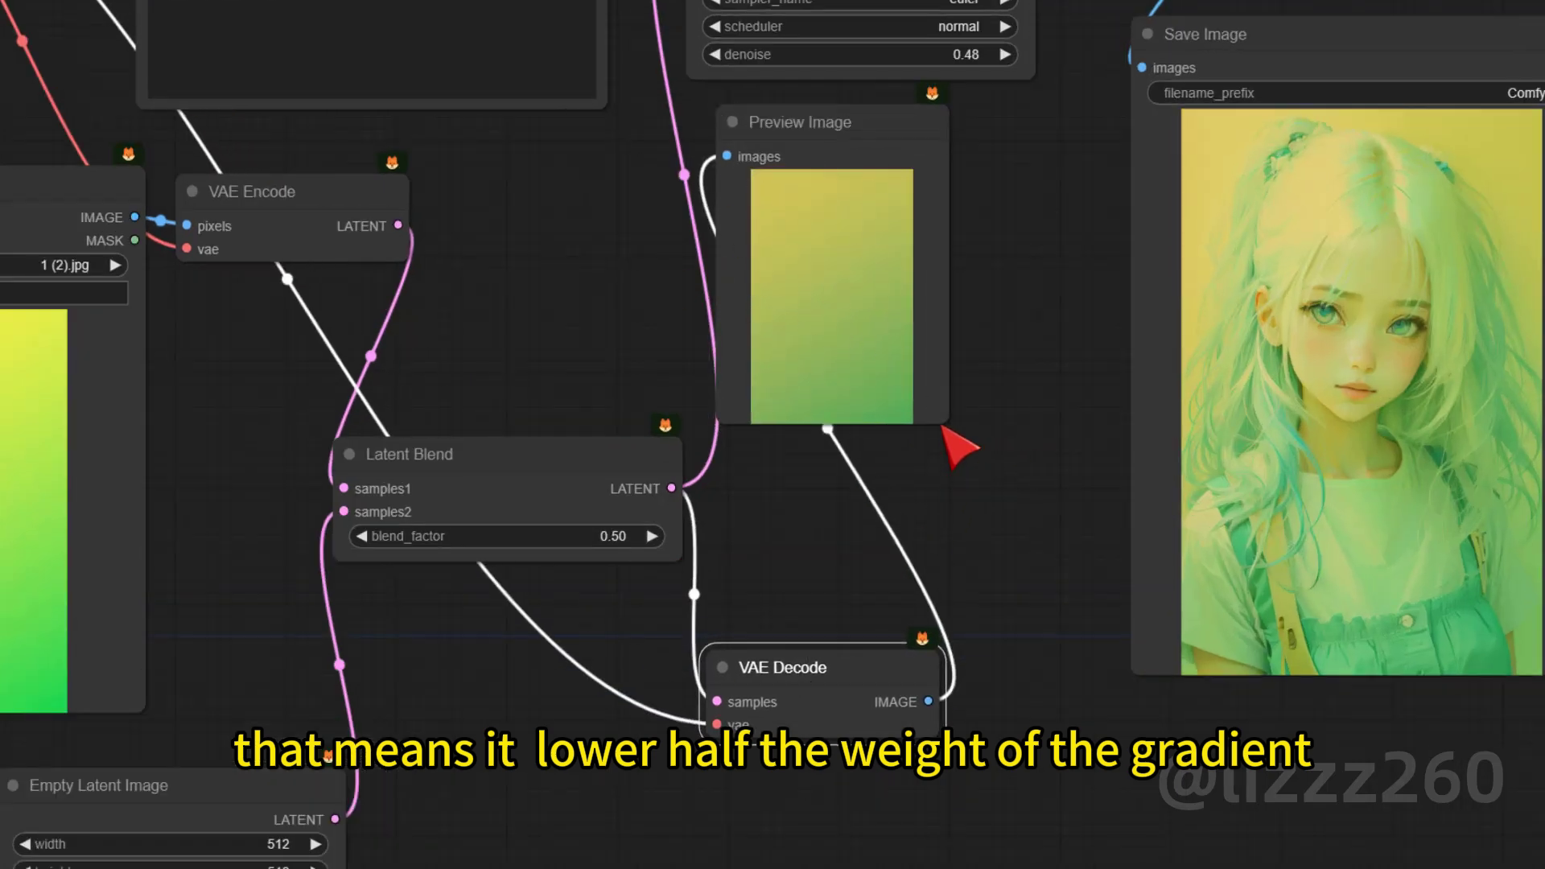
{"action": "left_click_drag", "start_coordinate": [947, 422], "coordinate": [1037, 587]}
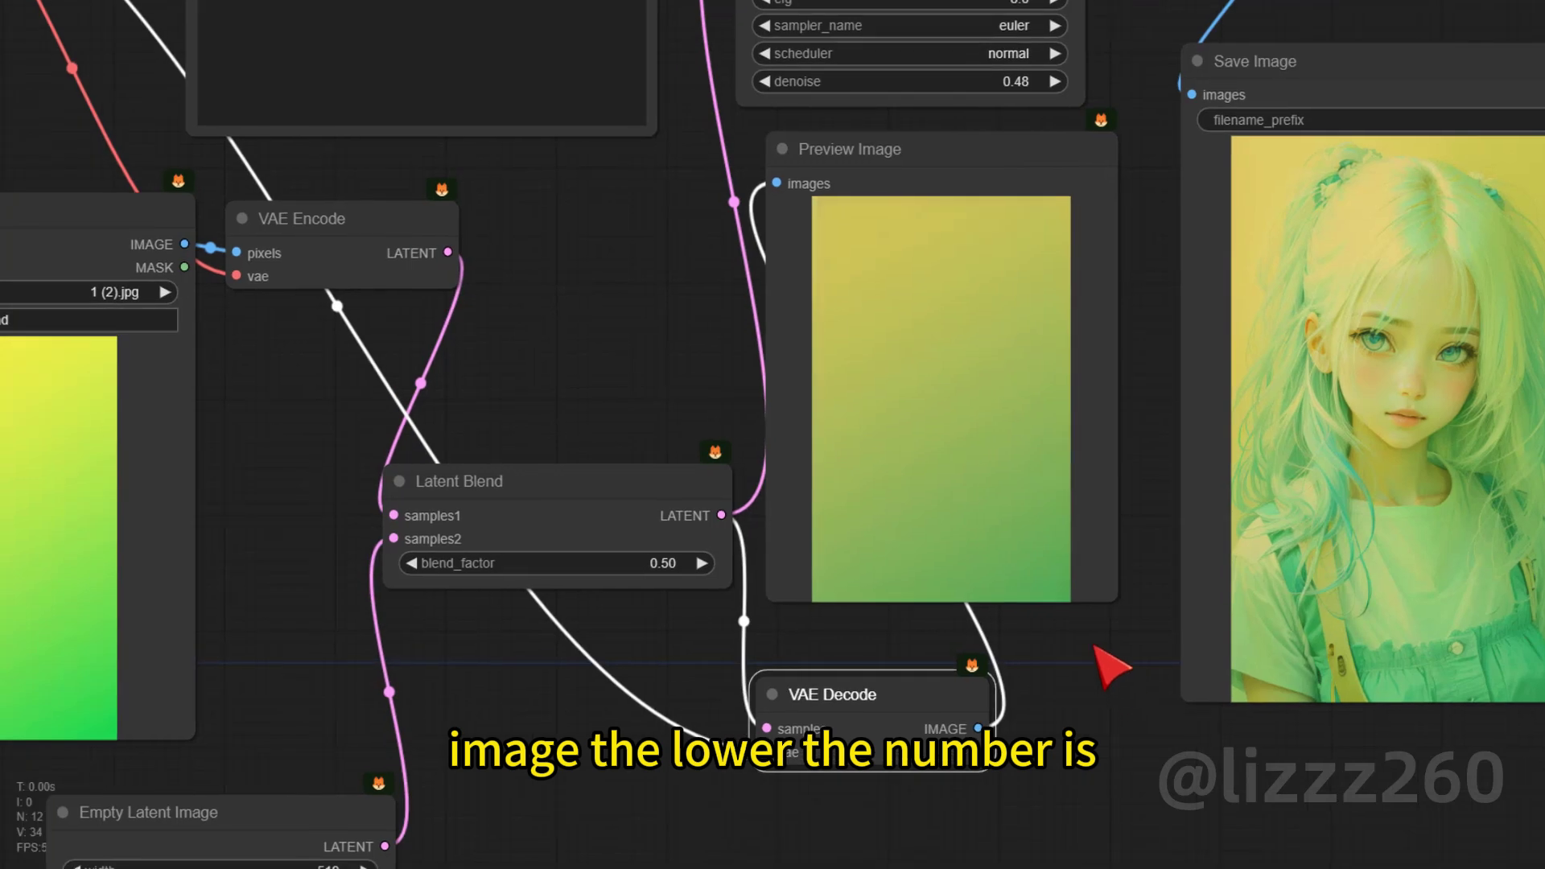
{"action": "left_click_drag", "start_coordinate": [206, 224], "coordinate": [323, 149]}
Step: Generate with blend_factor 0.25, then generate again with blend_factor 0.70
{"action": "left_click_drag", "start_coordinate": [653, 567], "coordinate": [630, 579]}
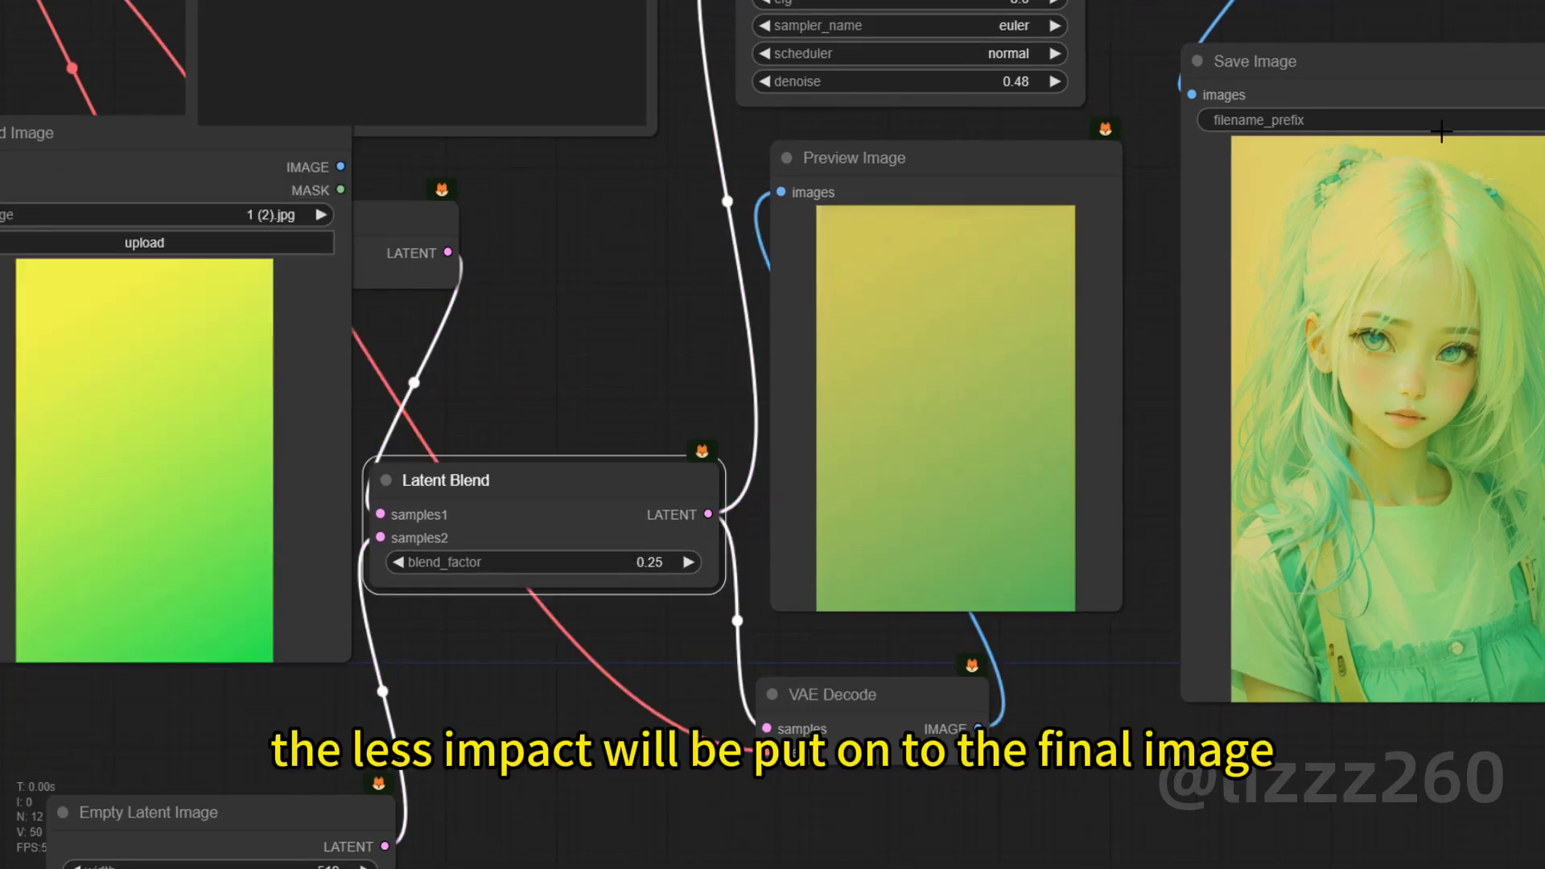
{"action": "key", "text": "ctrl+Return"}
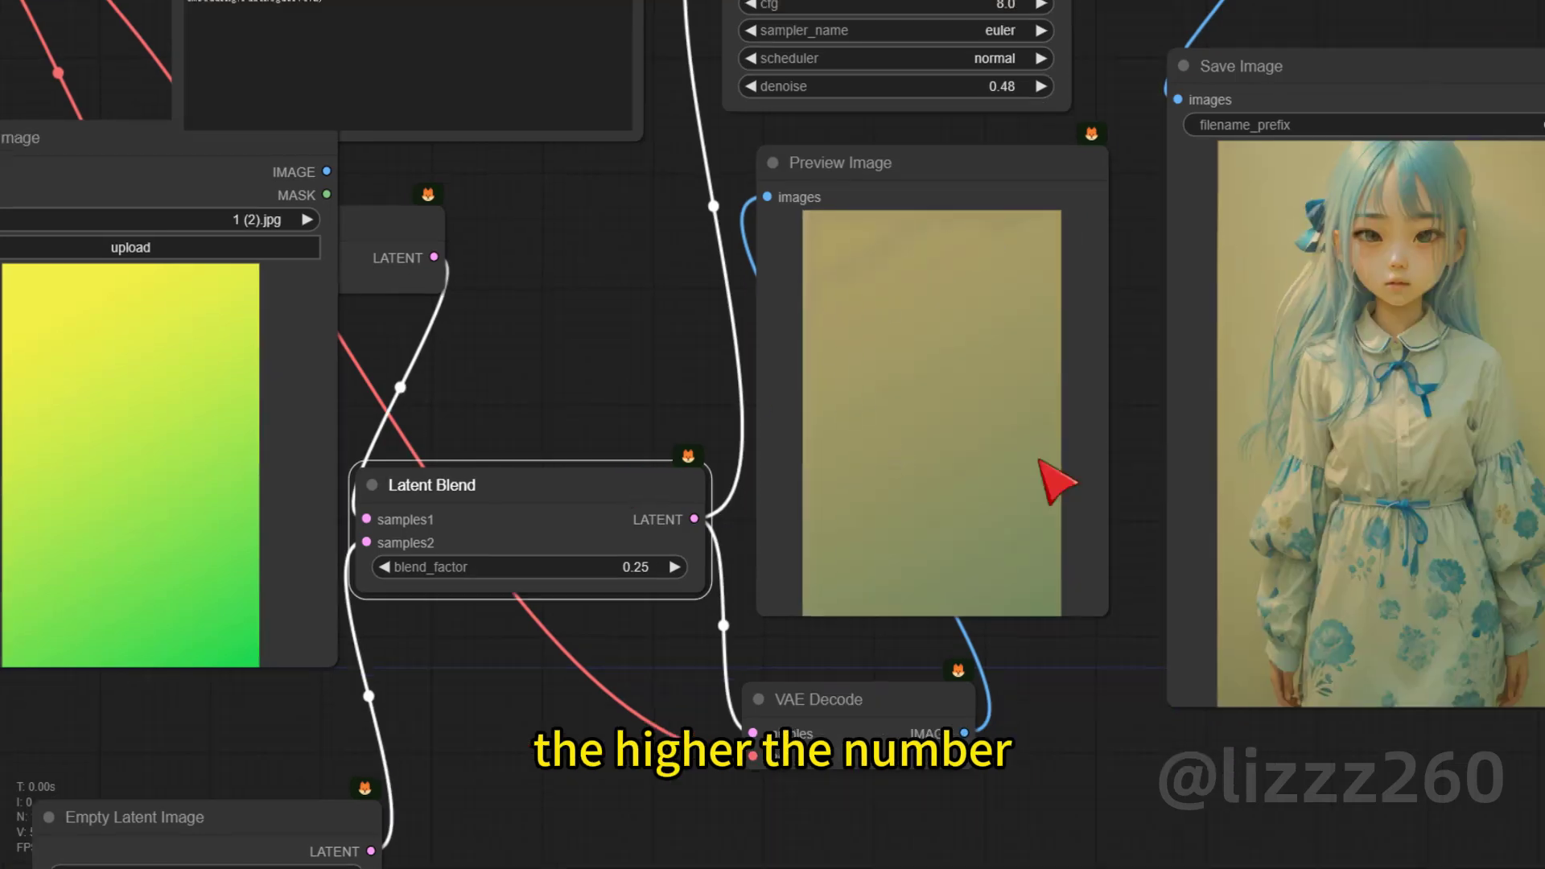
{"action": "left_click_drag", "start_coordinate": [640, 567], "coordinate": [638, 620]}
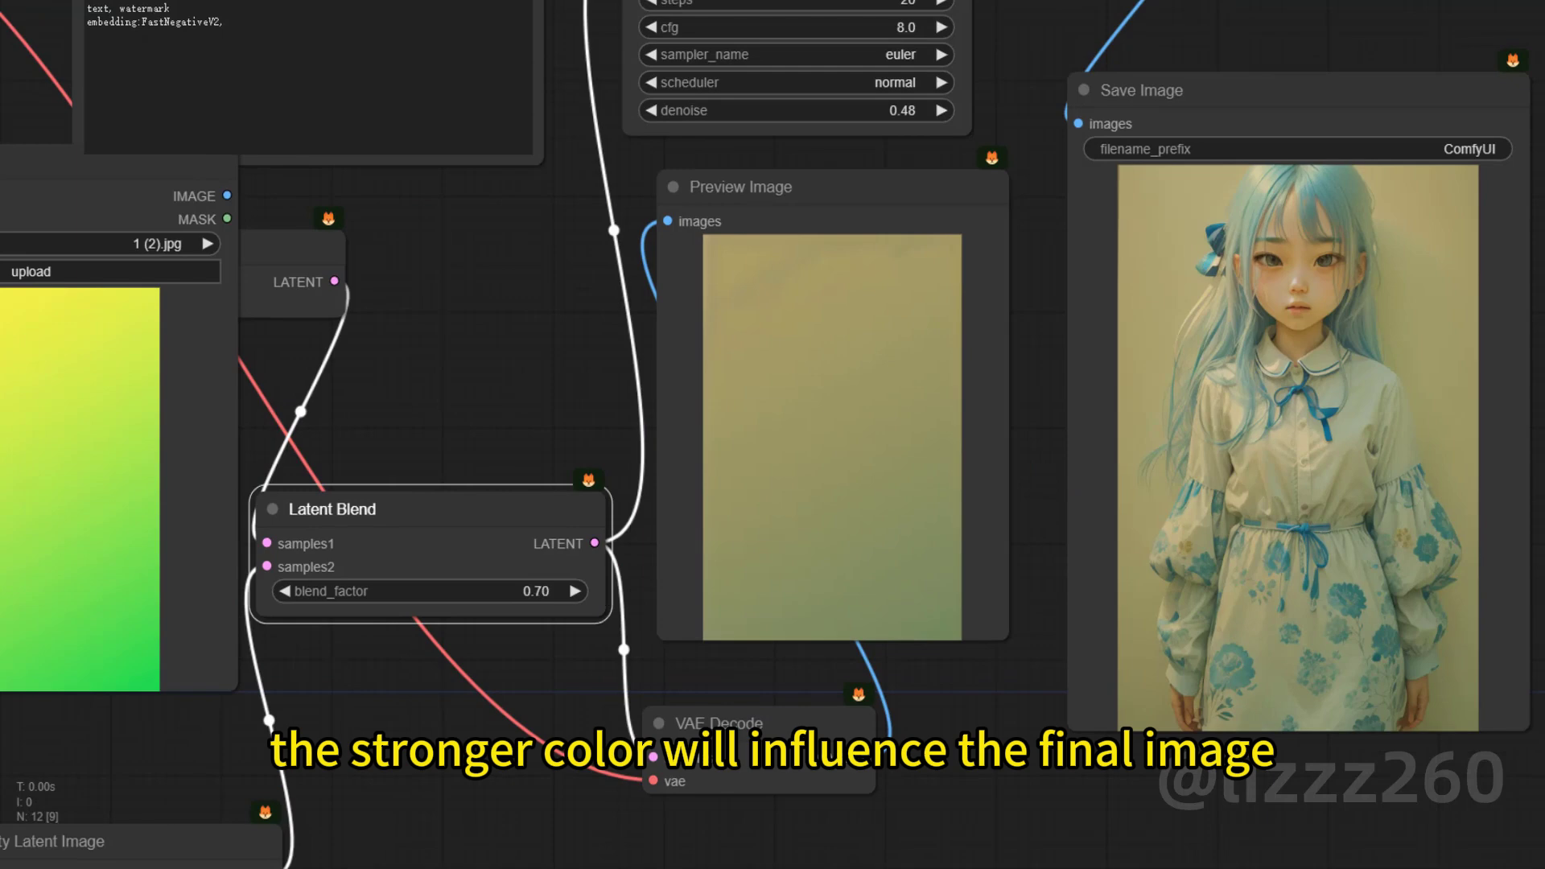
{"action": "key", "text": "ctrl+Return"}
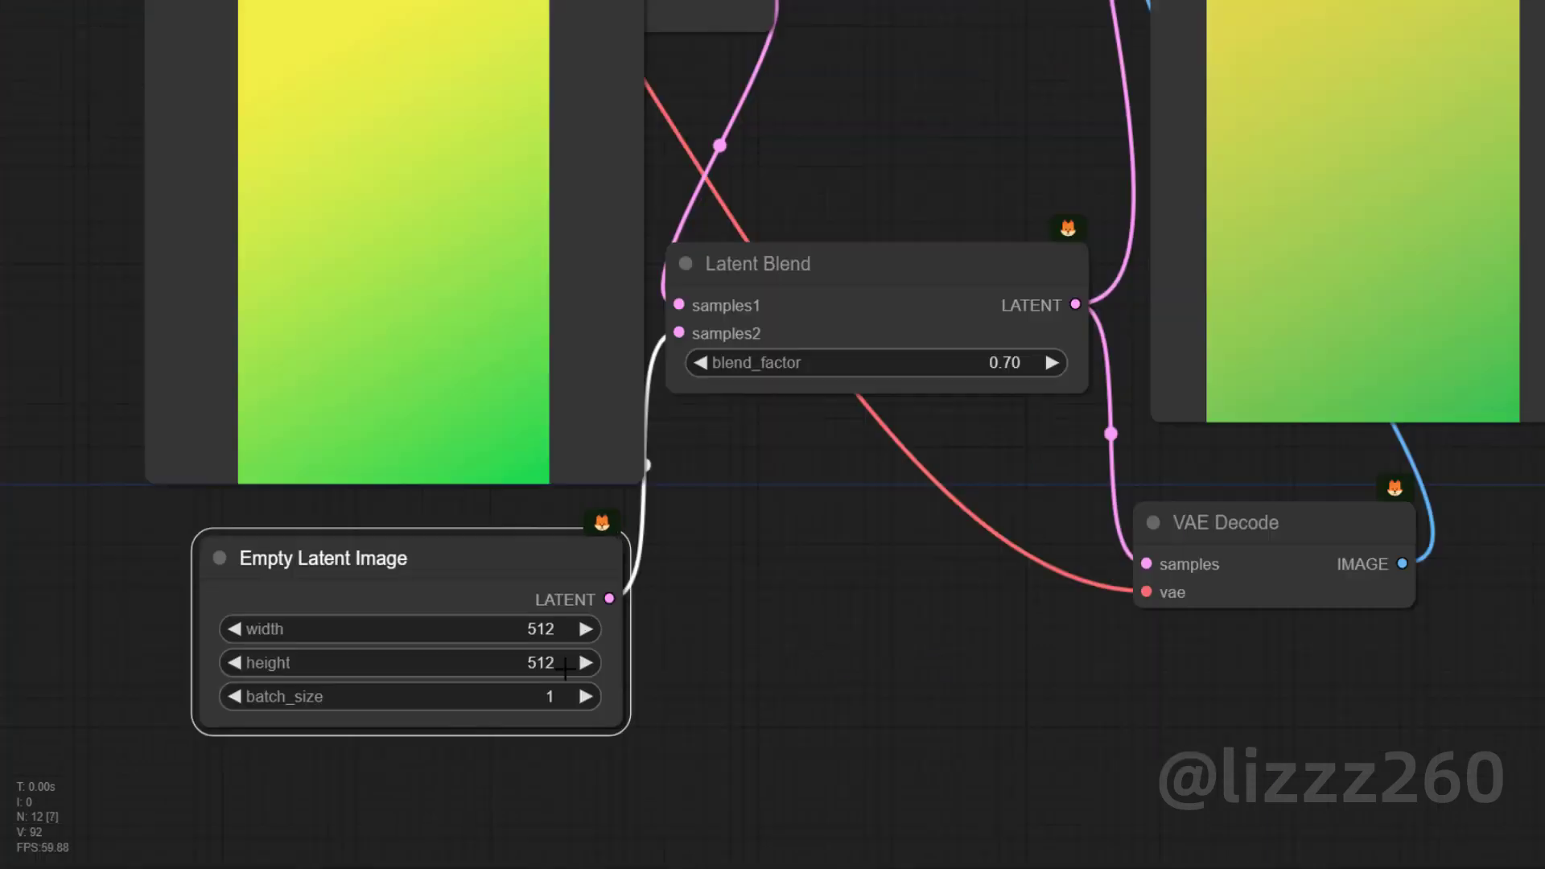
Step: Set Empty Latent height to 768, render the yellow-to-pink gradient 66 (1).jpg, and lower blend_factor to 0.22
{"action": "left_click", "coordinate": [517, 662]}
{"action": "key", "text": "Return"}
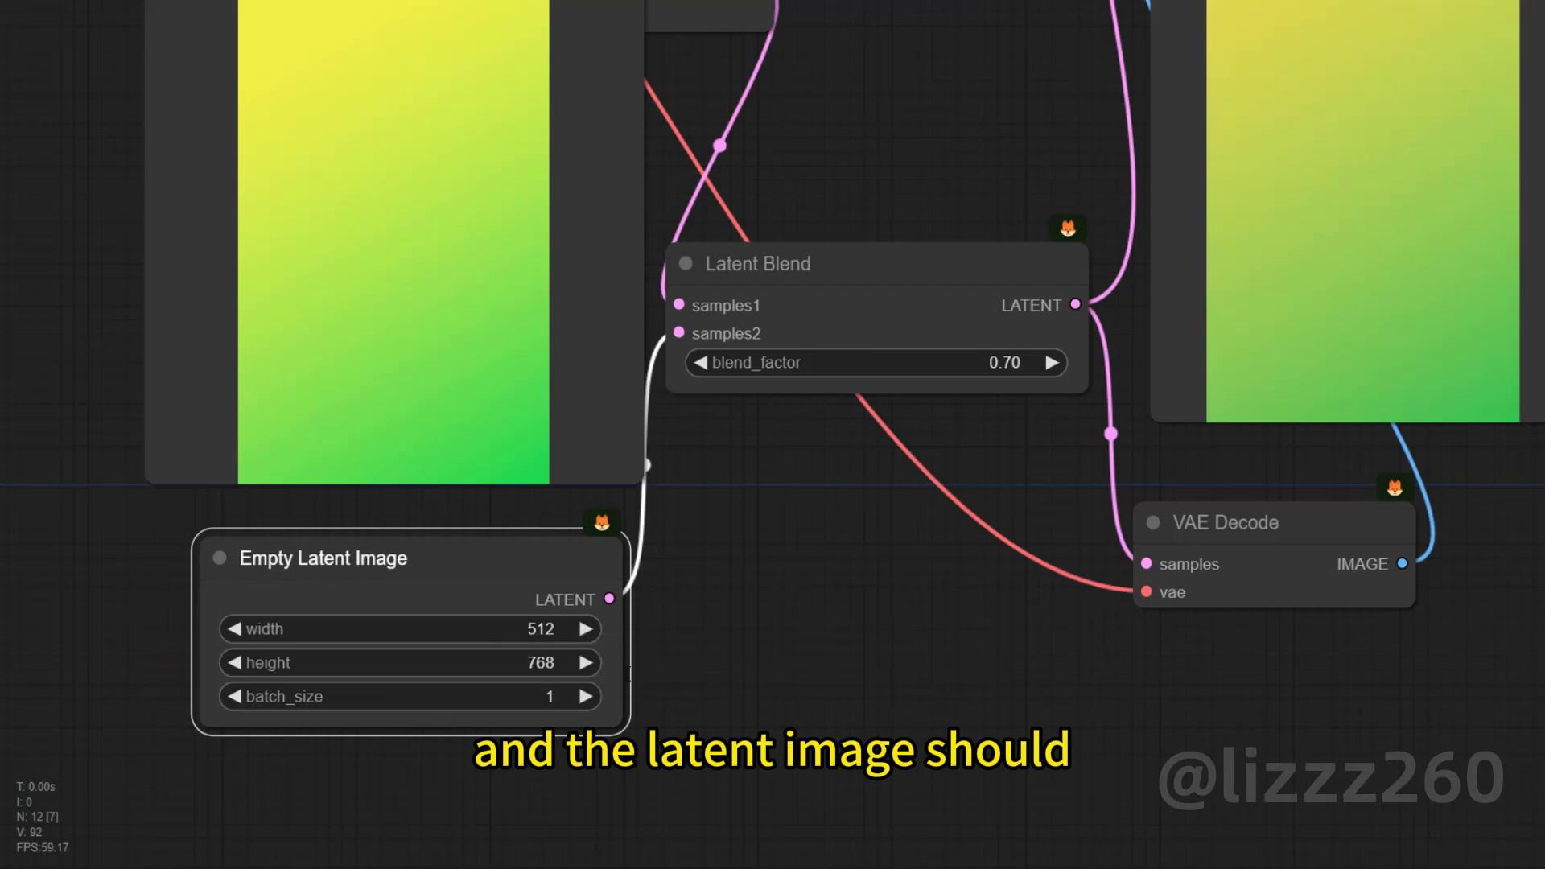
{"action": "scroll", "coordinate": [658, 665], "scroll_direction": "down", "scroll_amount": 3}
{"action": "scroll", "coordinate": [754, 643], "scroll_direction": "down", "scroll_amount": 2}
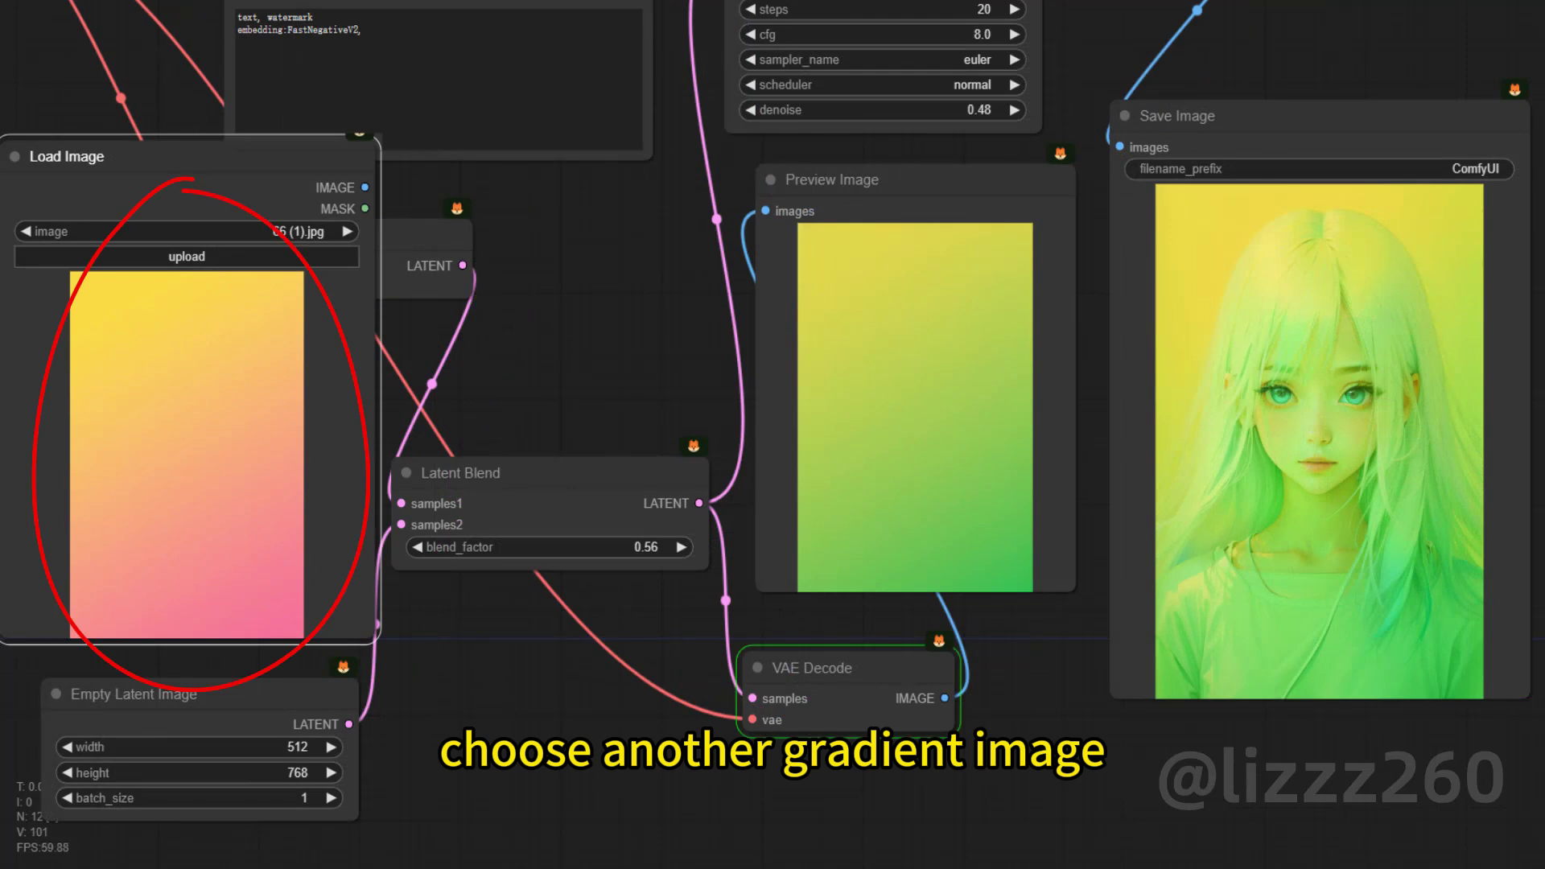
{"action": "key", "text": "ctrl+Return"}
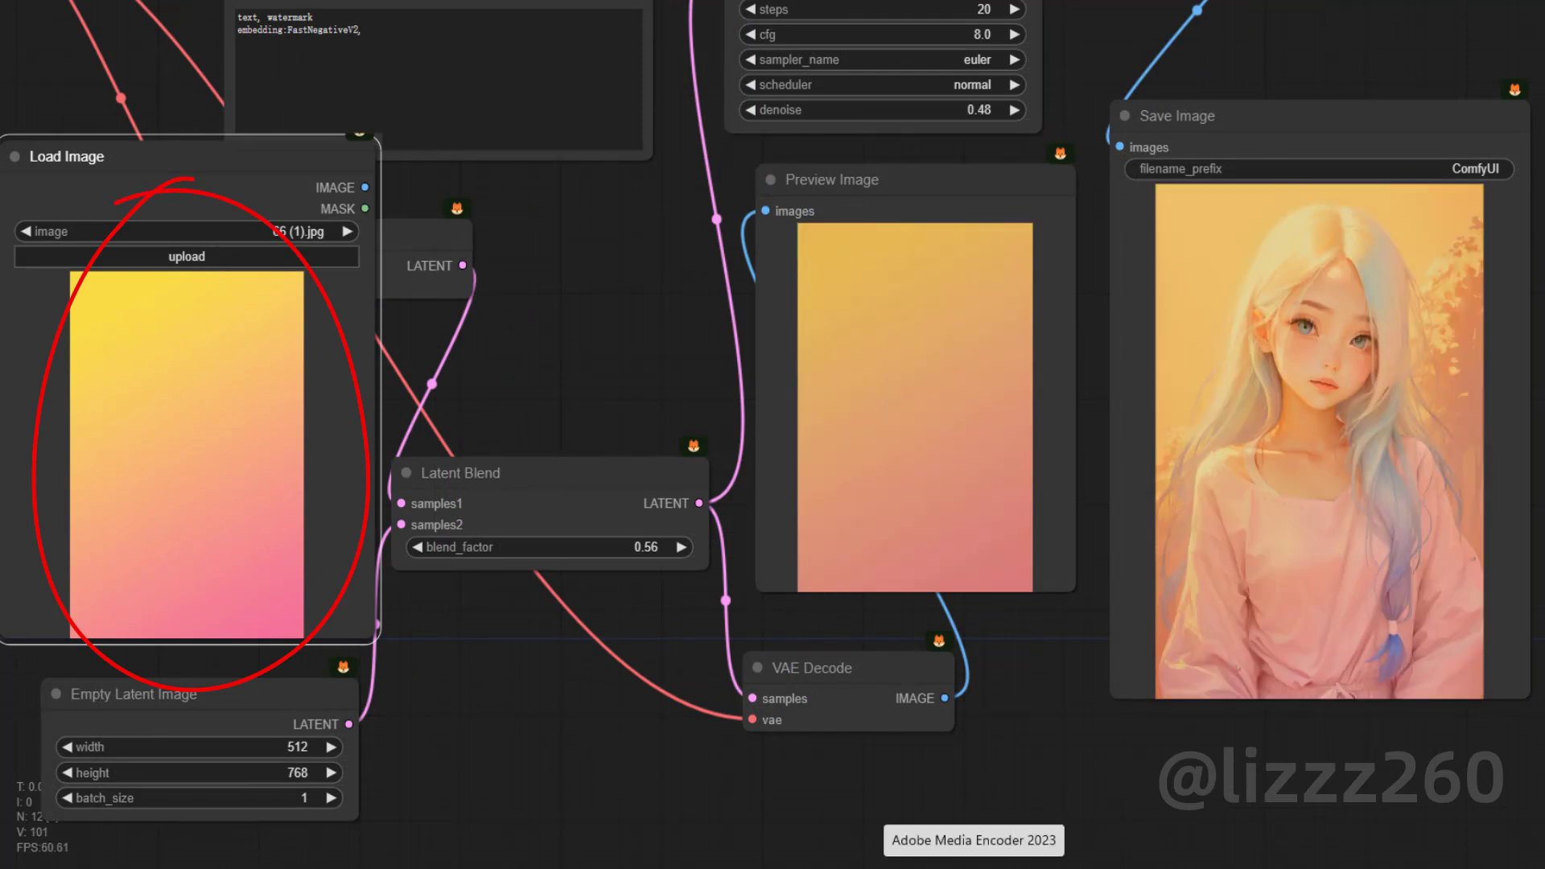
{"action": "left_click_drag", "start_coordinate": [648, 547], "coordinate": [630, 553]}
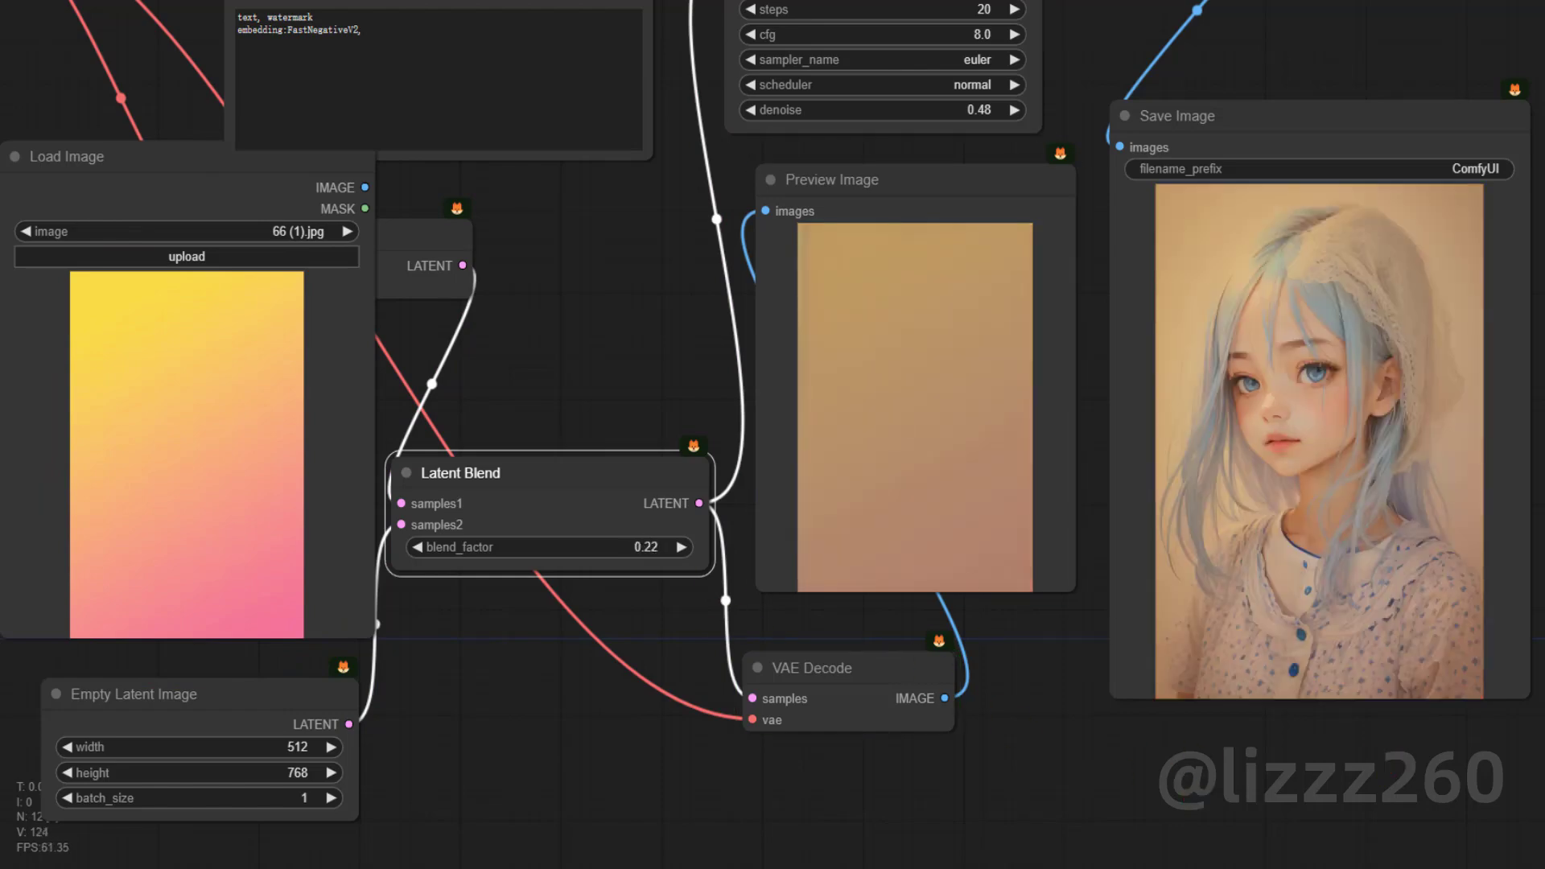
Step: Raise denoise to 0.74, generate a couple of new seeds, and raise blend_factor to 0.30
{"action": "left_click", "coordinate": [984, 229]}
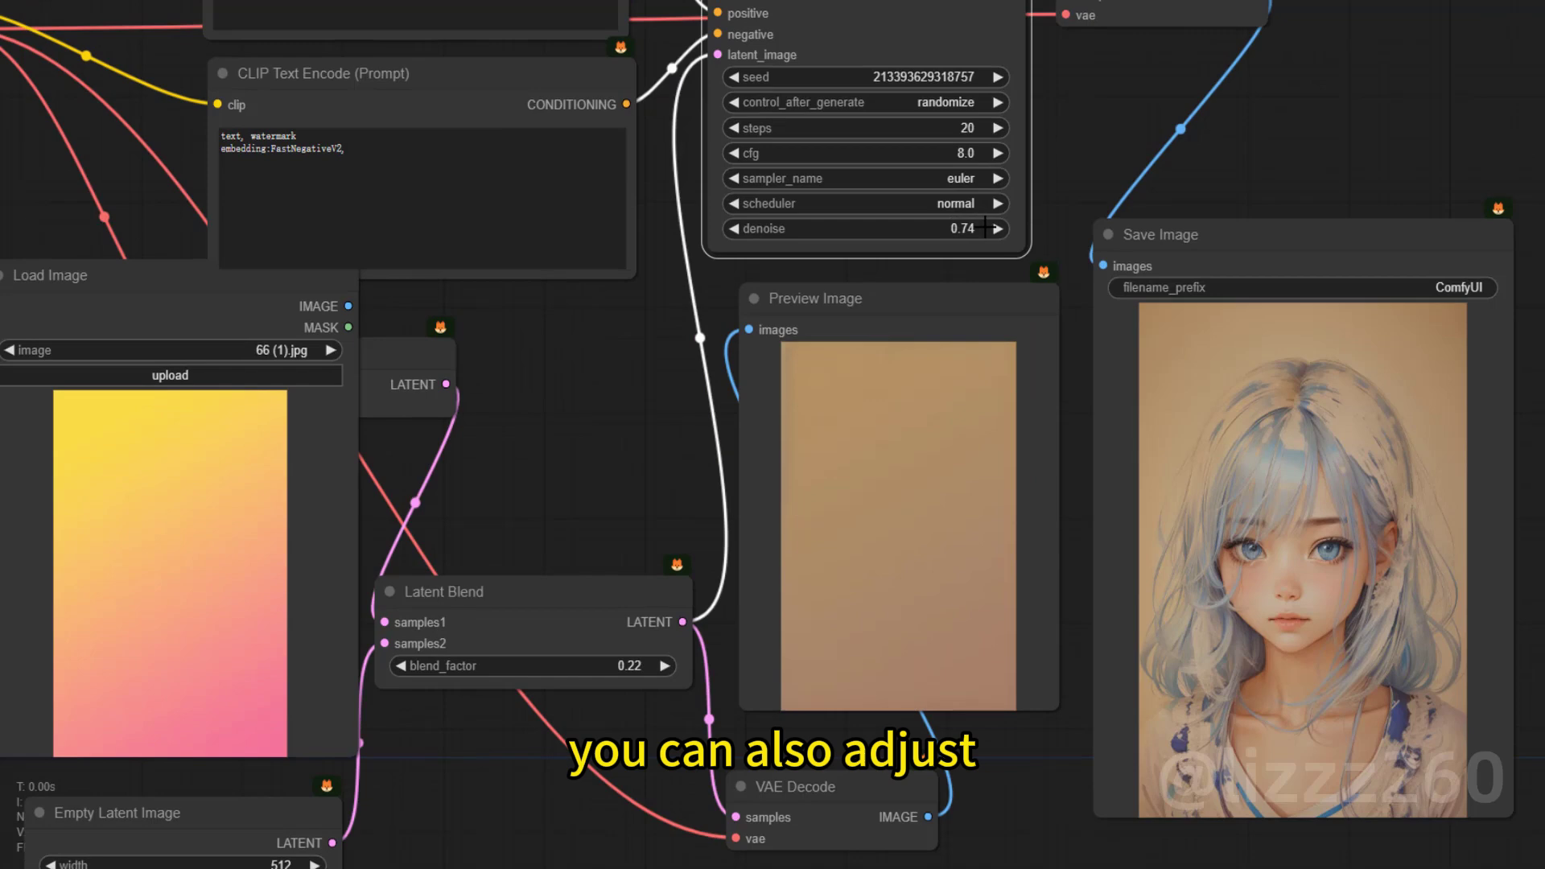
{"action": "key", "text": "ctrl+Return"}
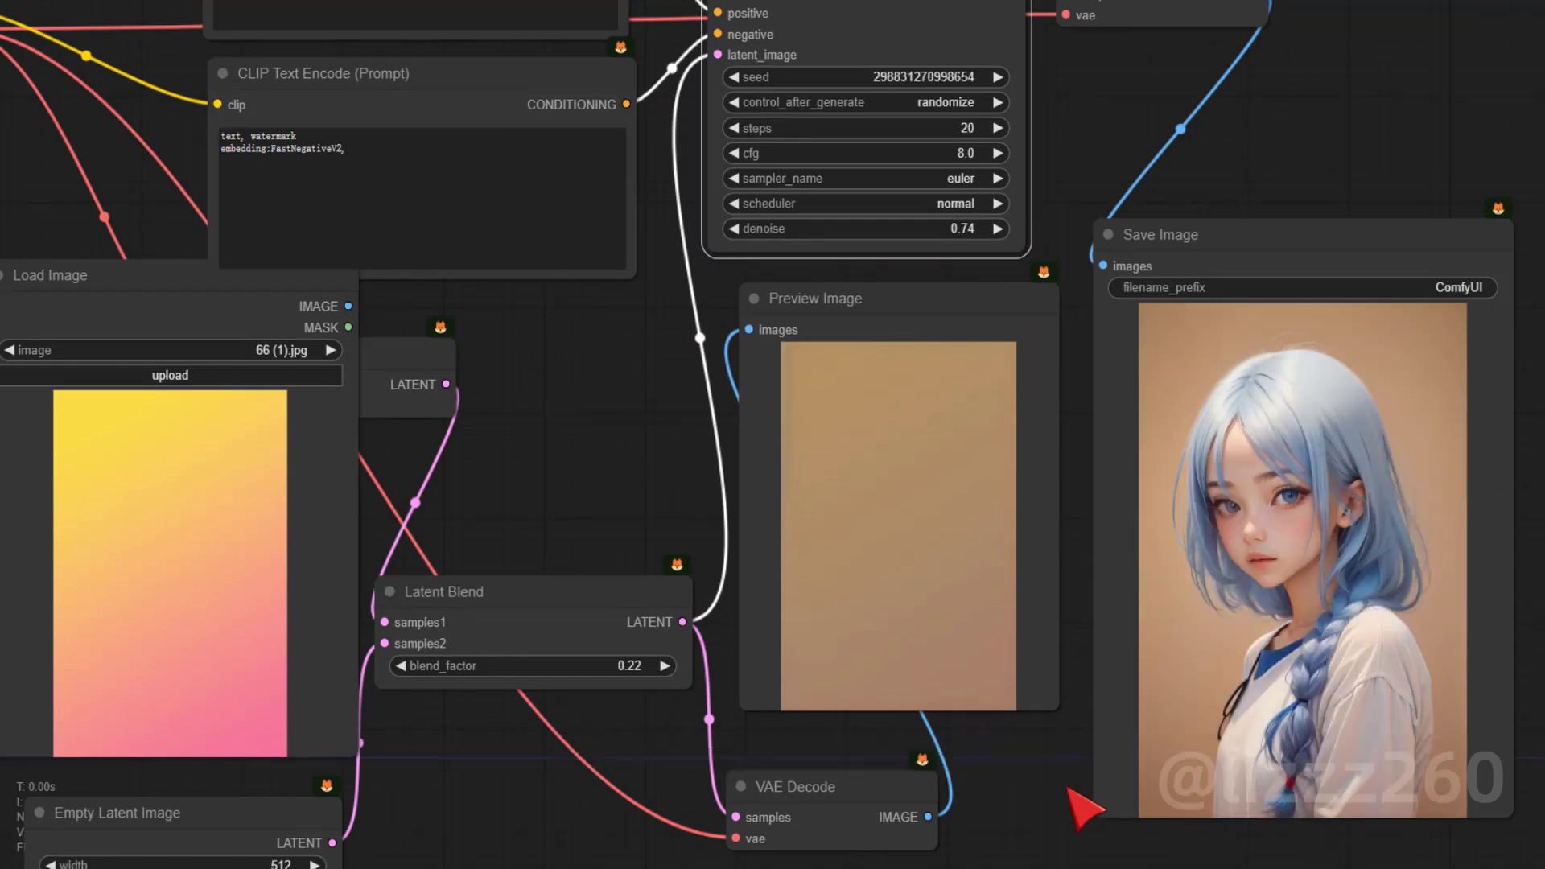
{"action": "left_click_drag", "start_coordinate": [1089, 810], "coordinate": [986, 241]}
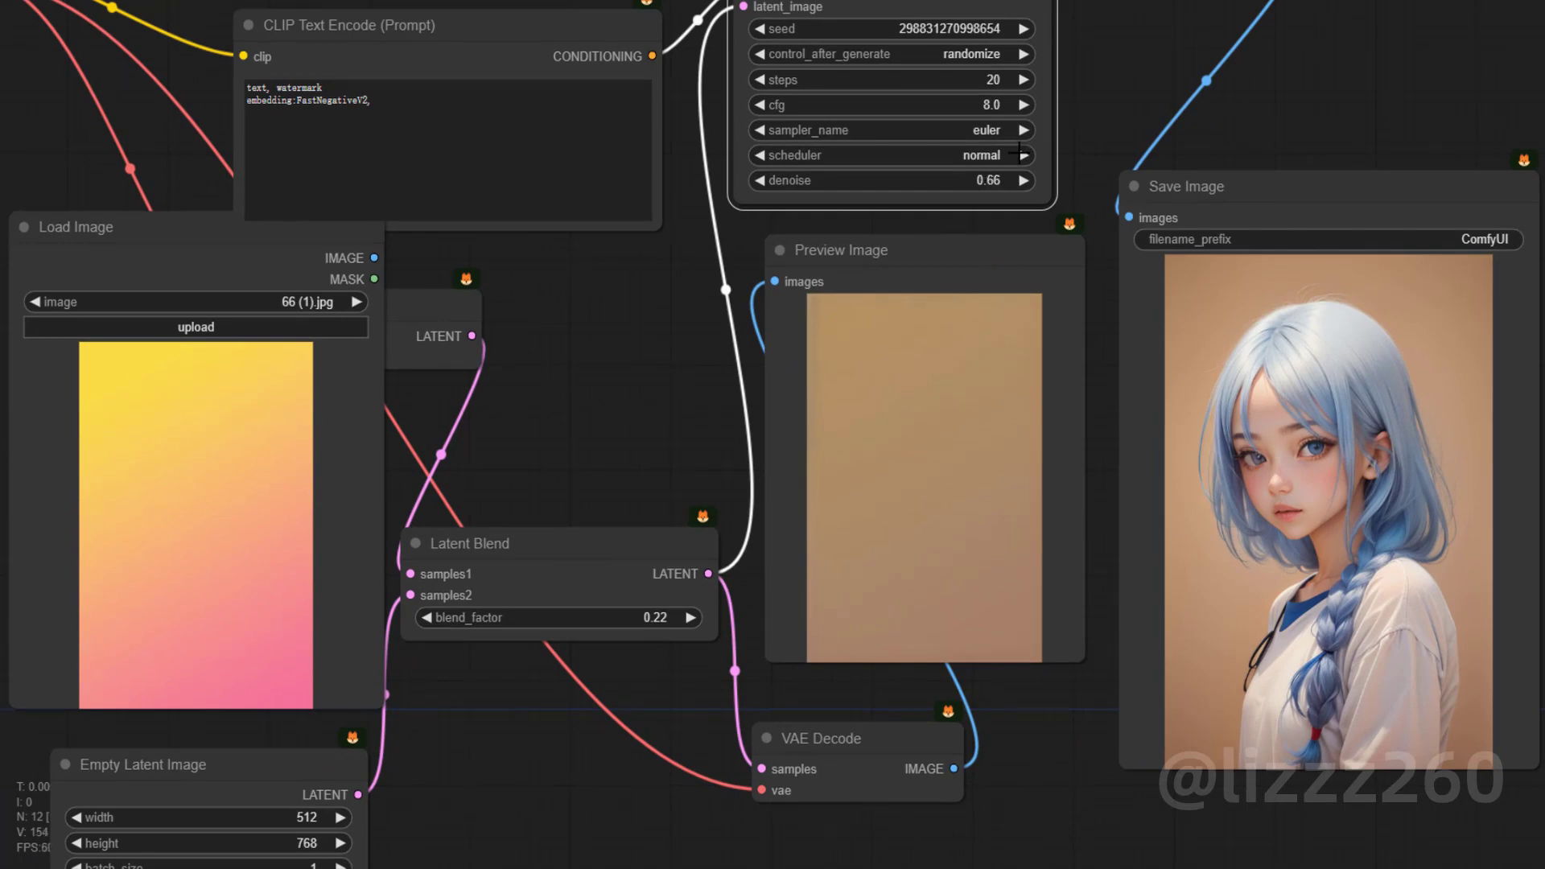
{"action": "key", "text": "ctrl+Return"}
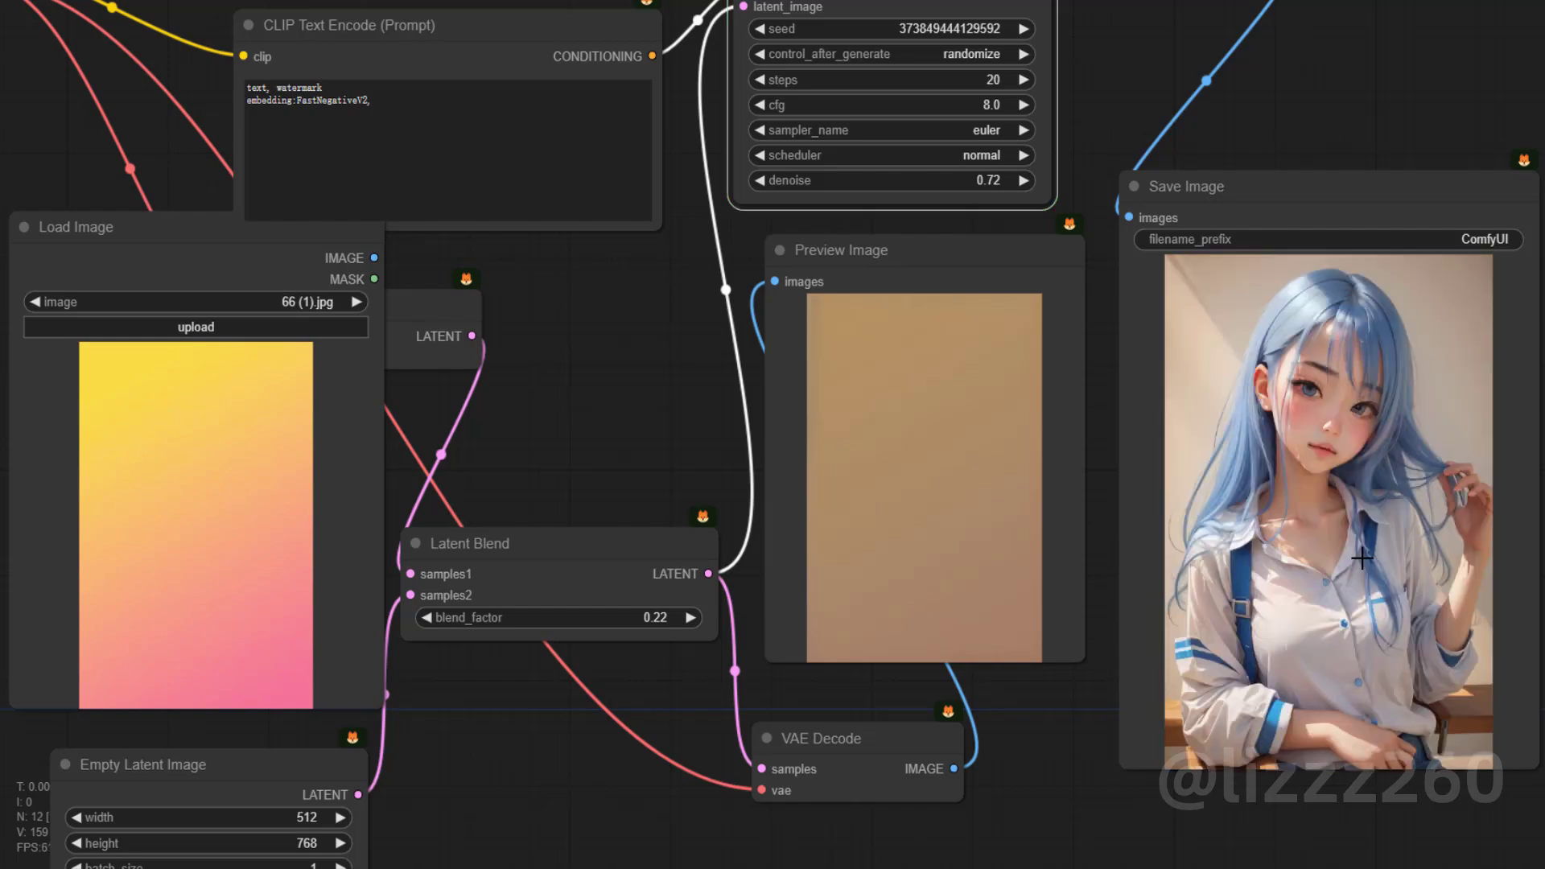
{"action": "left_click_drag", "start_coordinate": [635, 607], "coordinate": [683, 620]}
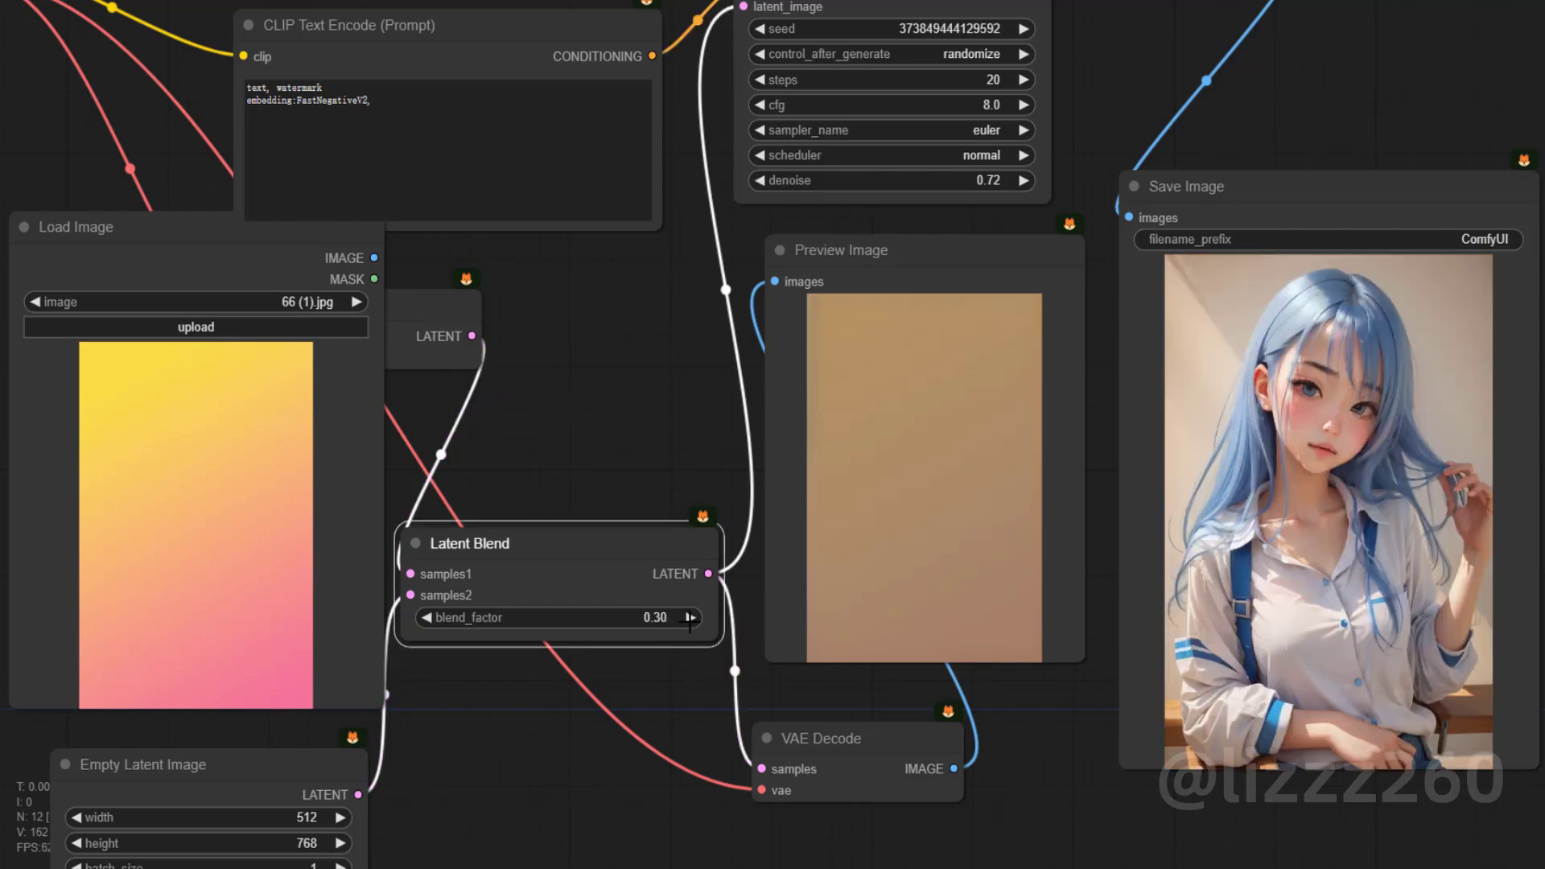
Step: Render at blend 0.30, then render the light-spot gradient 44 (2).jpg at blend 0.44, denoise 0.78
{"action": "key", "text": "ctrl+Return"}
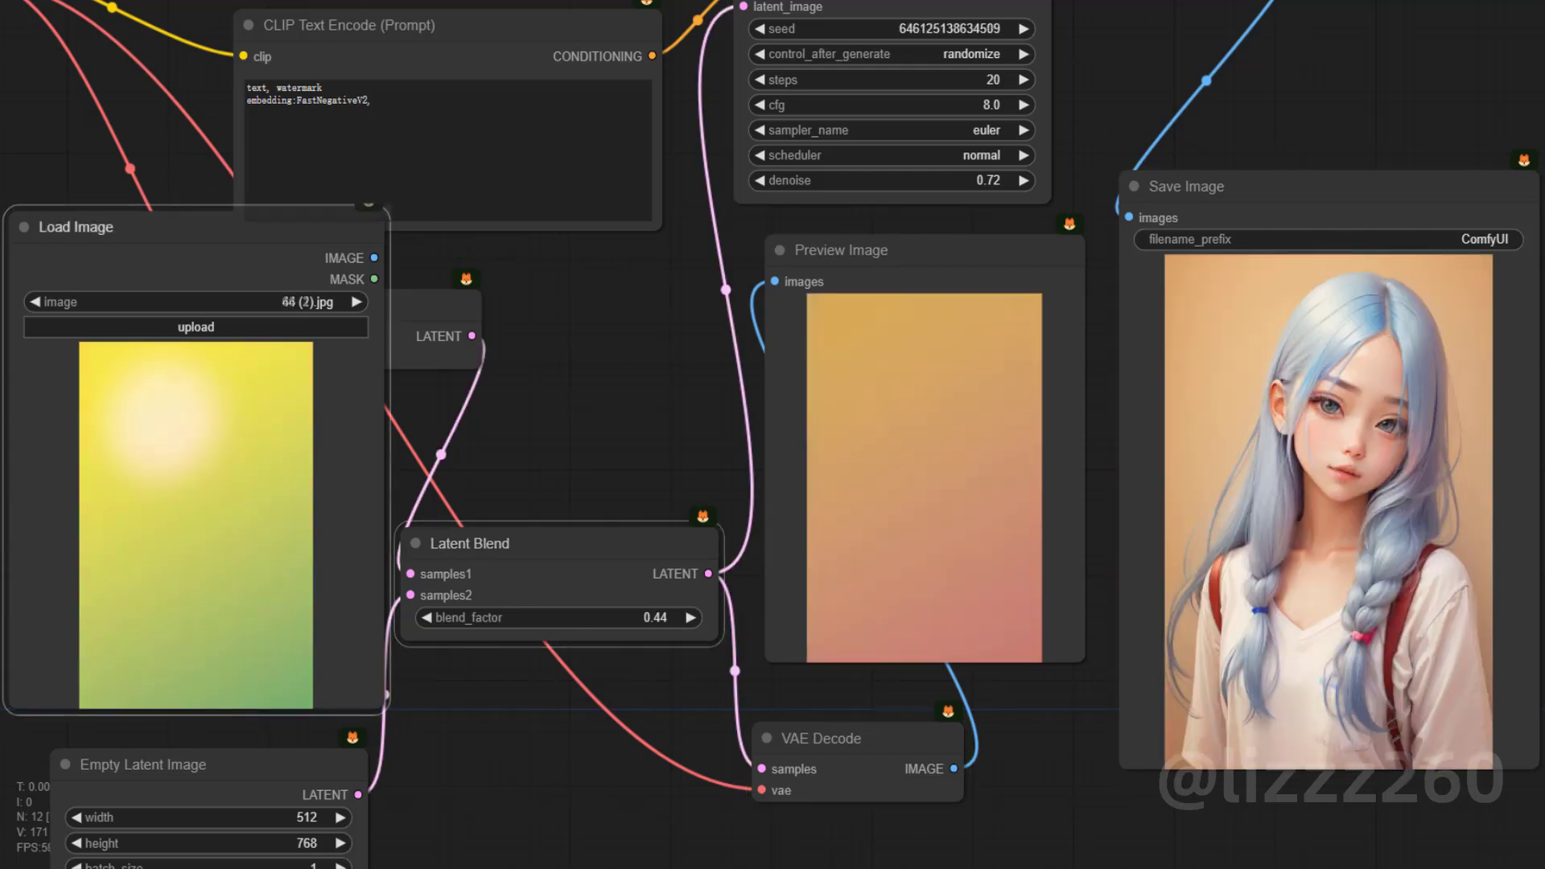
{"action": "key", "text": "ctrl+Return"}
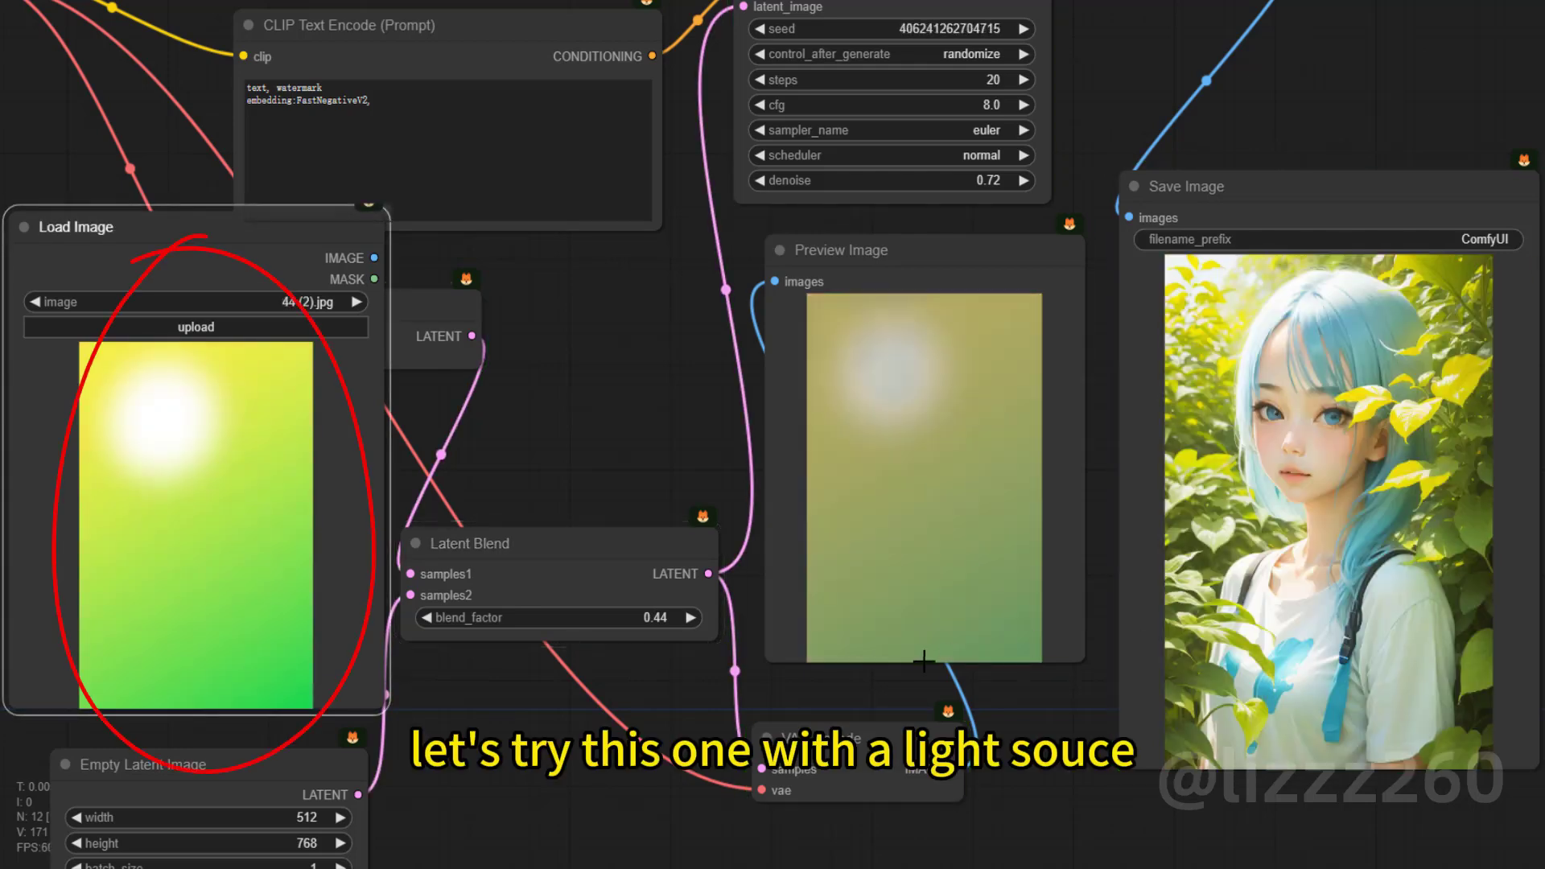